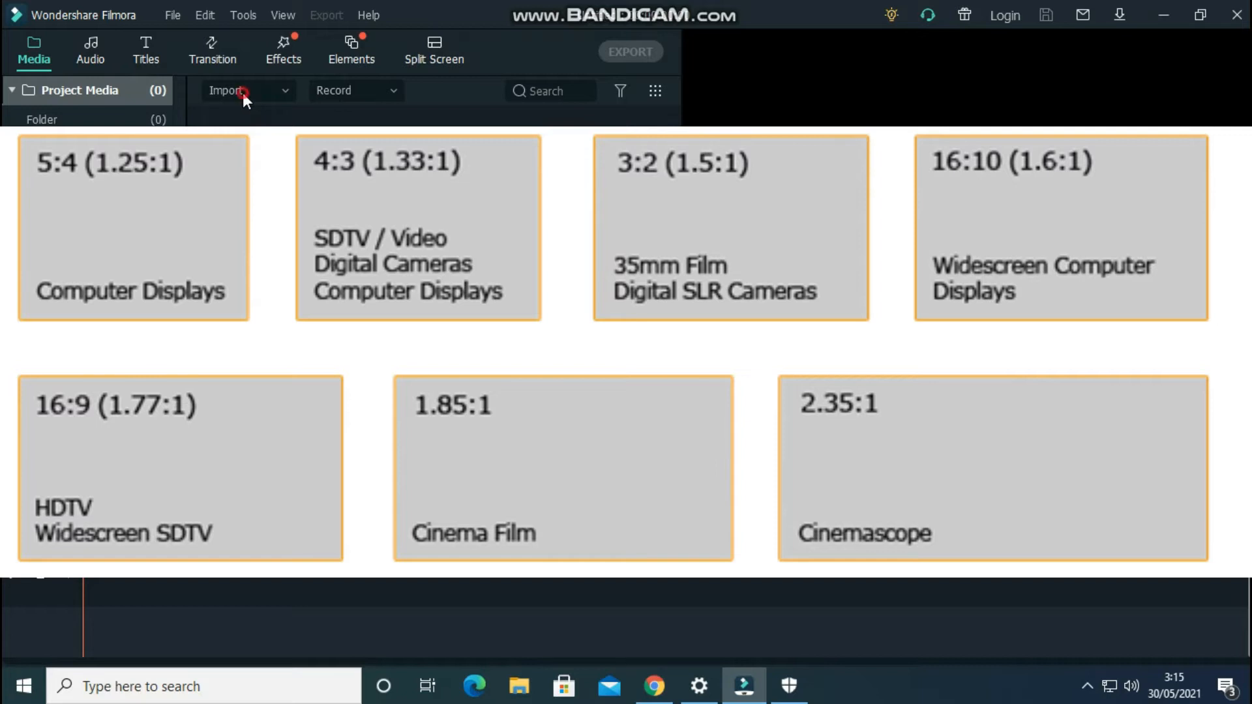
- Open the dialog for importing media files into the project
key("ctrl+i")
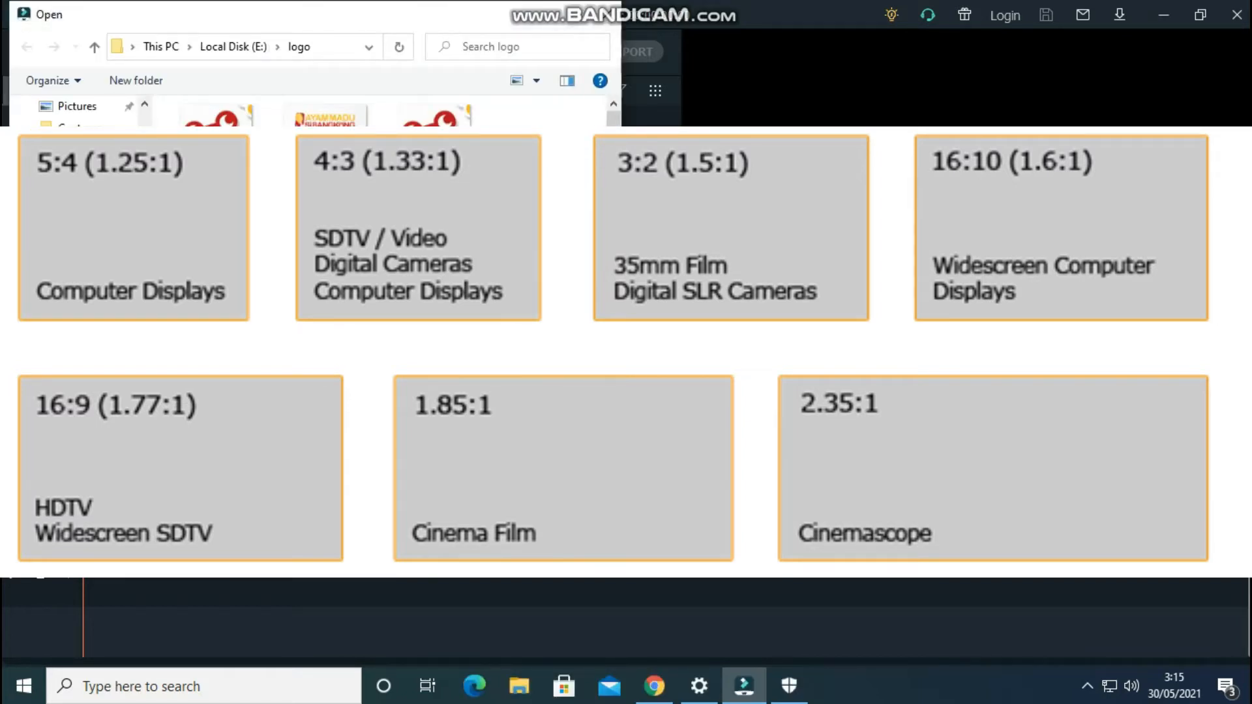
left_click(73, 185)
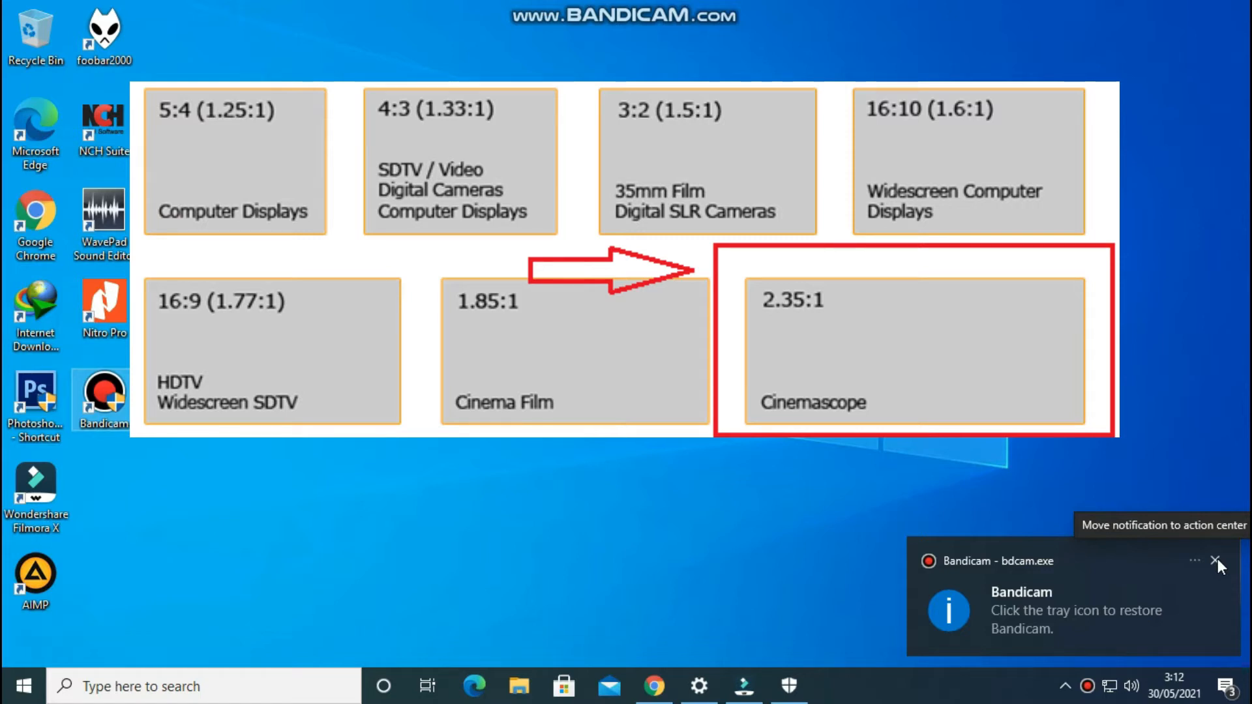
- Dismiss the Bandicam notification and launch Wondershare Filmora X
left_click(1215, 560)
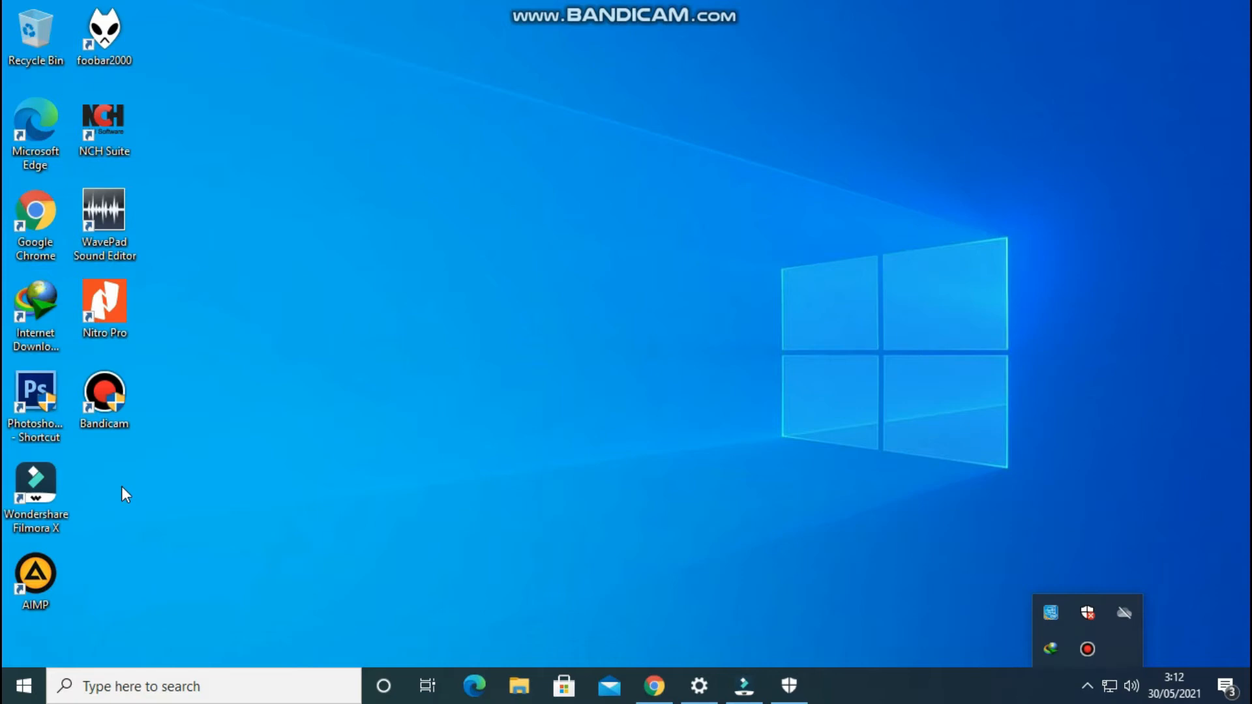
double_click(55, 495)
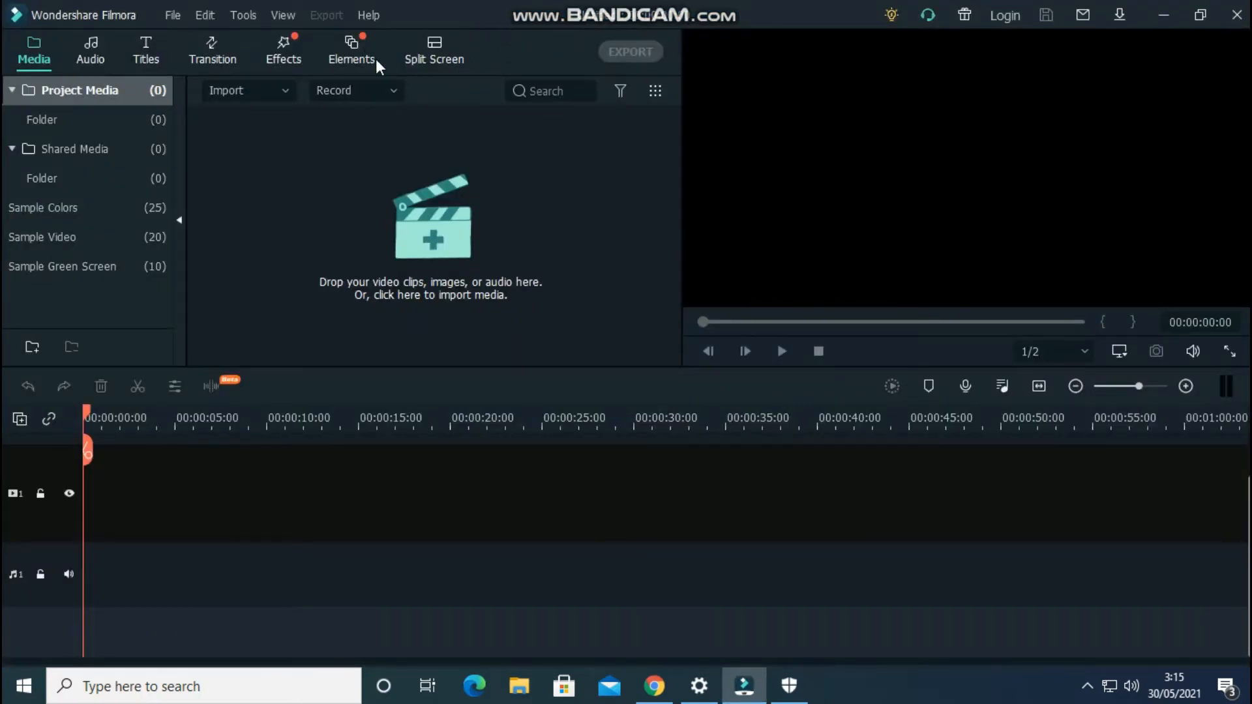
- Start importing media files into the project and browse to the Videos folder
left_click(243, 92)
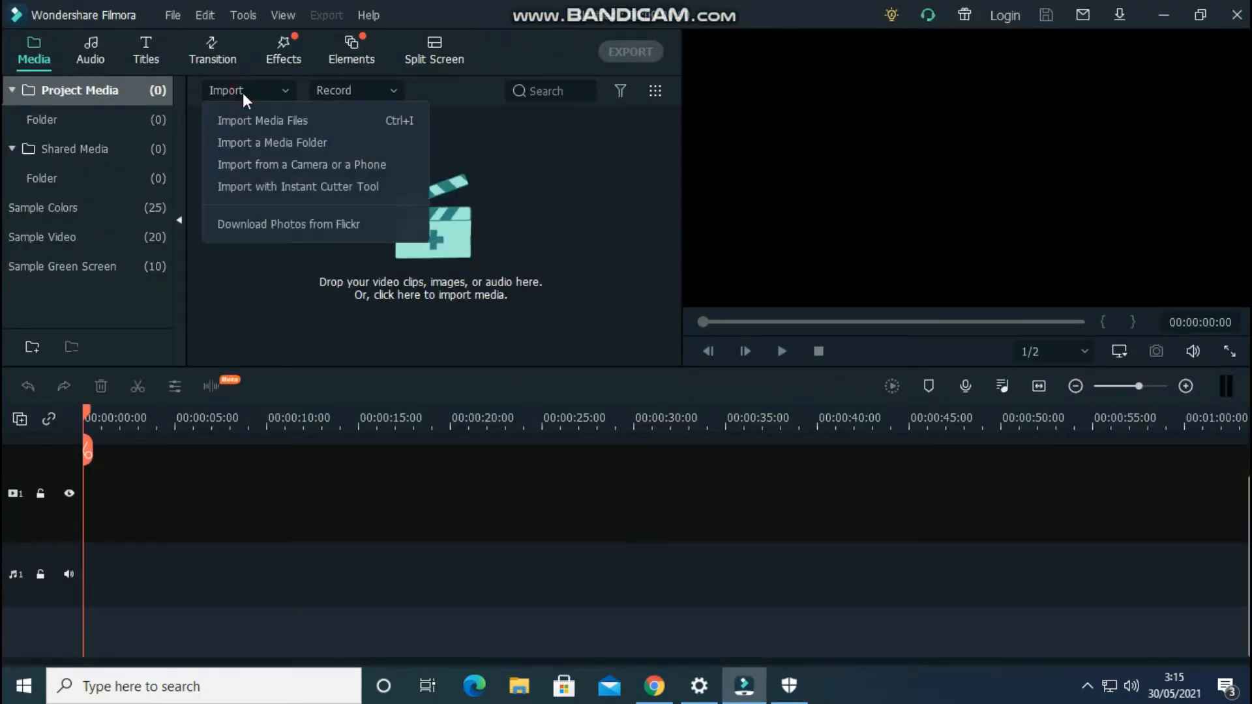
left_click(263, 120)
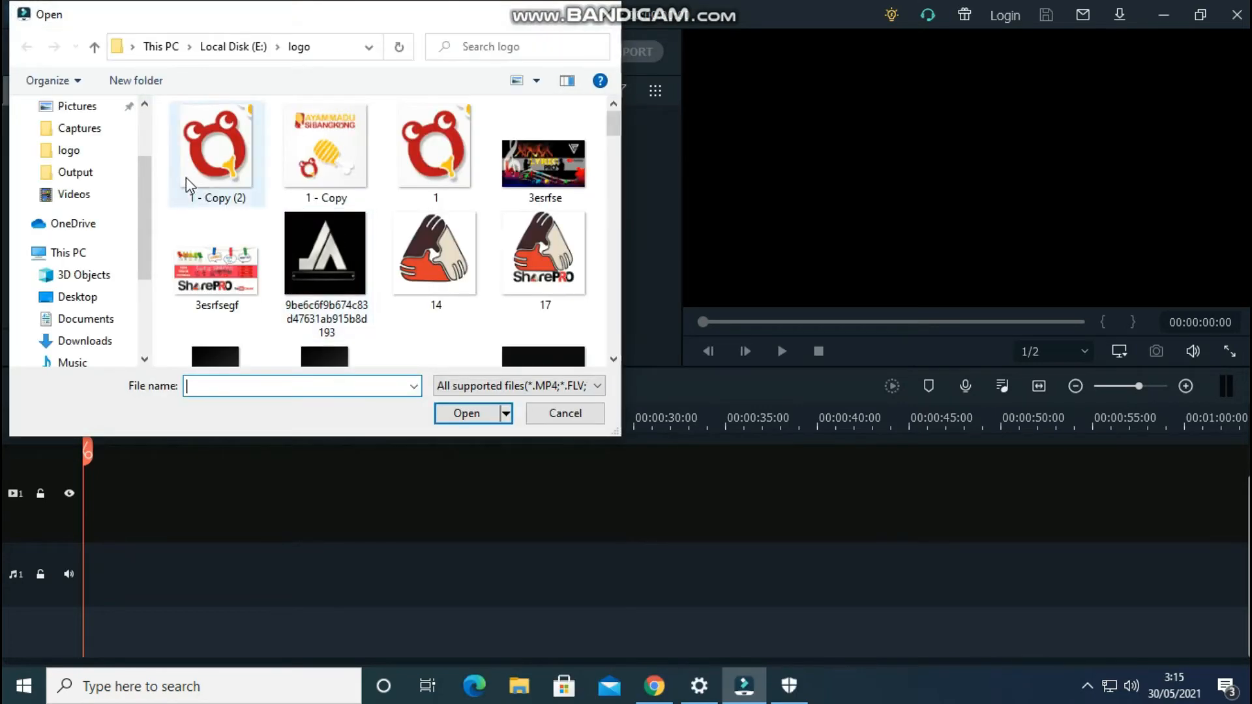
left_click(98, 195)
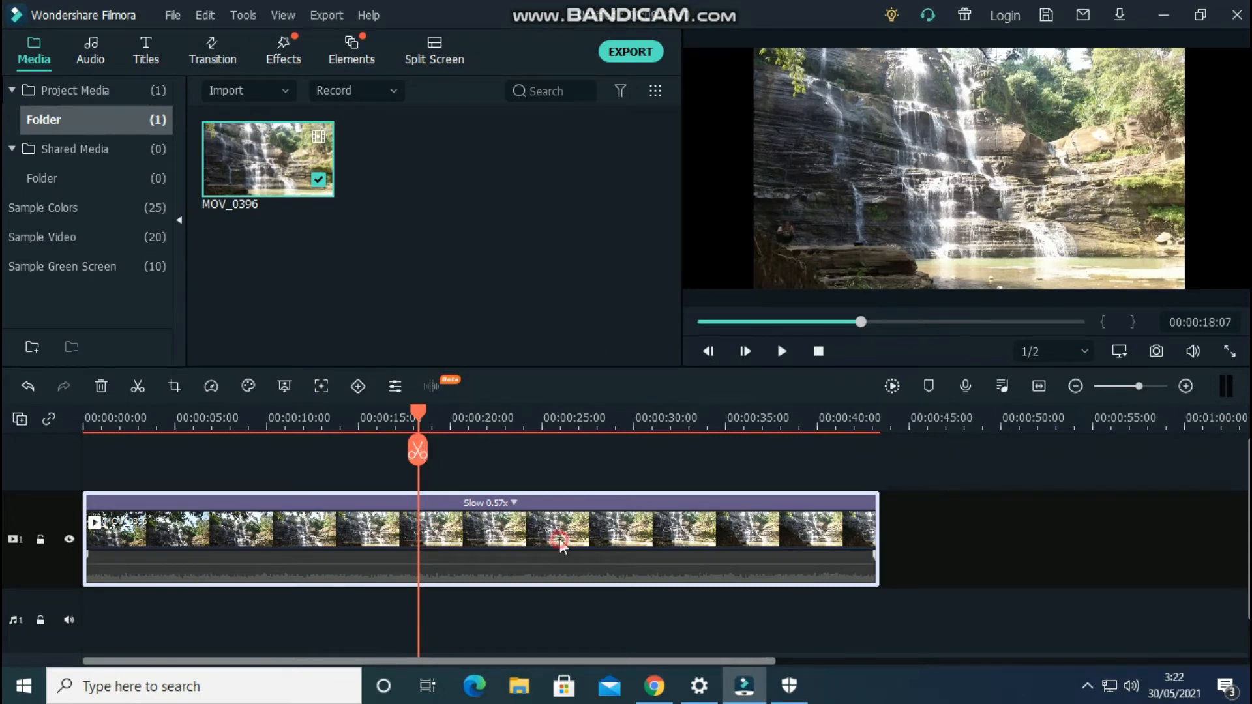
- Move the playhead to 00:00:14:18 and stretch the waterfall clip in the preview past the frame's upper, lower and side edges
left_click_drag(422, 427, 353, 425)
left_click(965, 168)
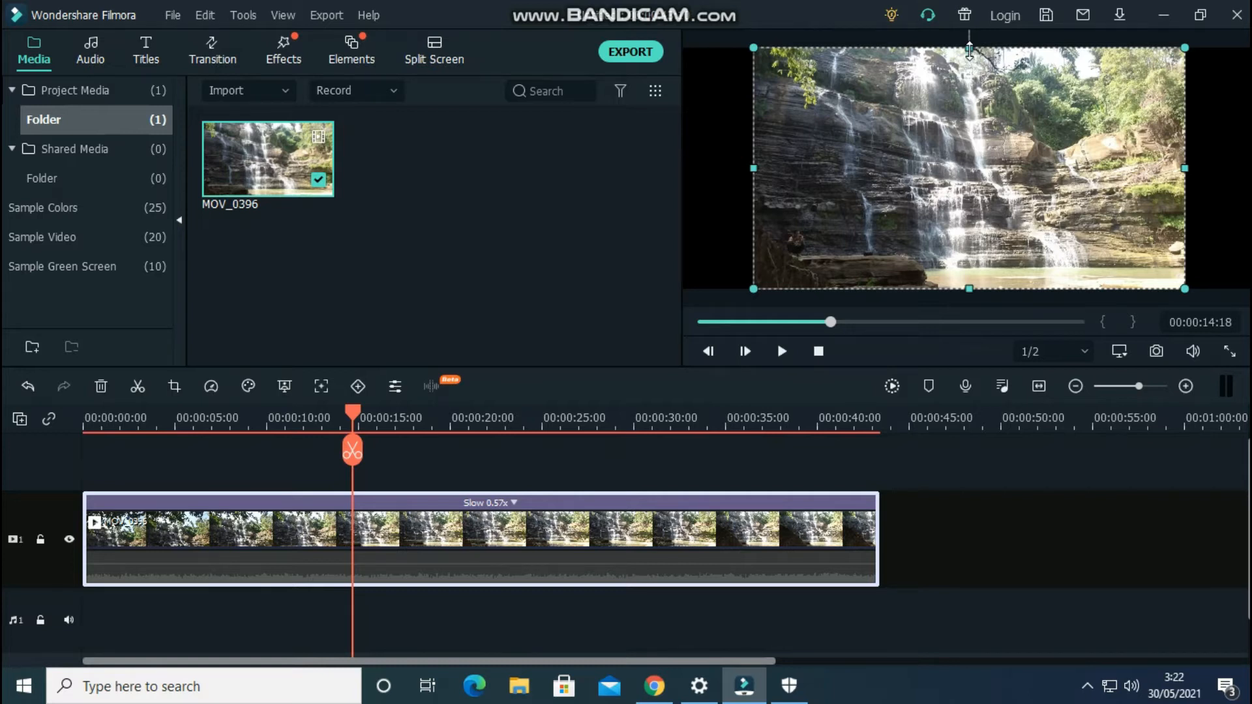
left_click_drag(969, 50, 973, 4)
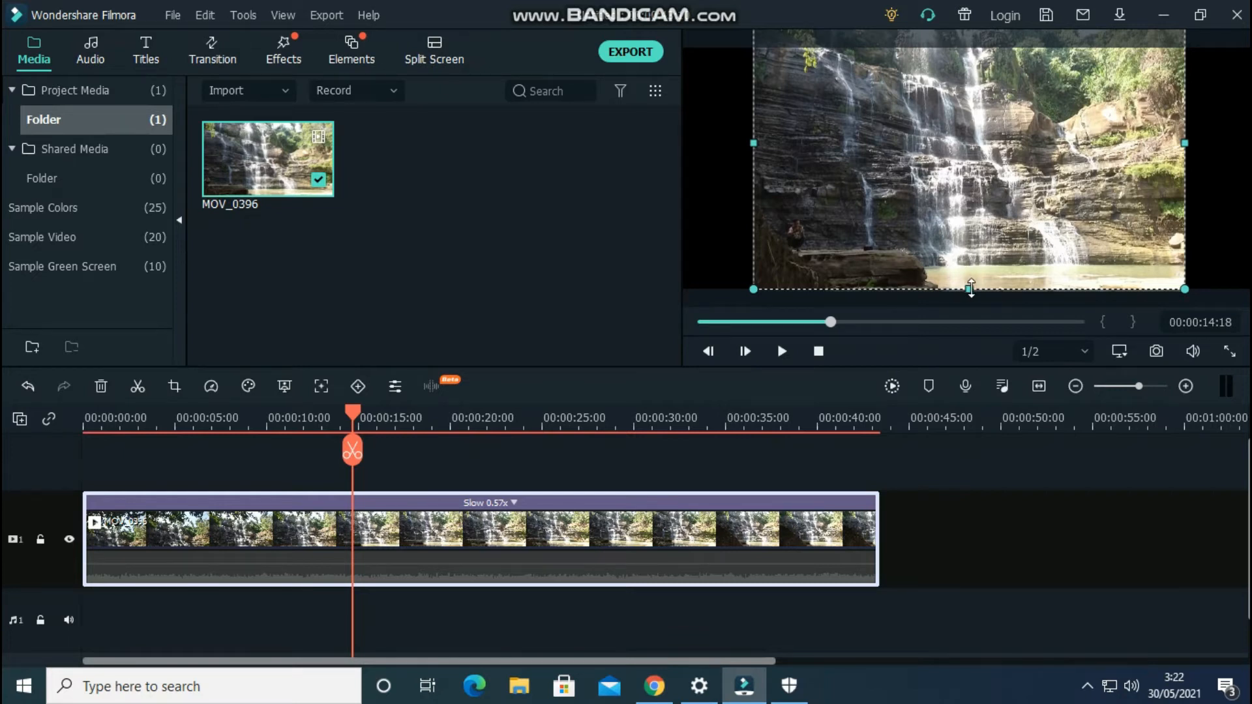
left_click_drag(970, 288, 966, 302)
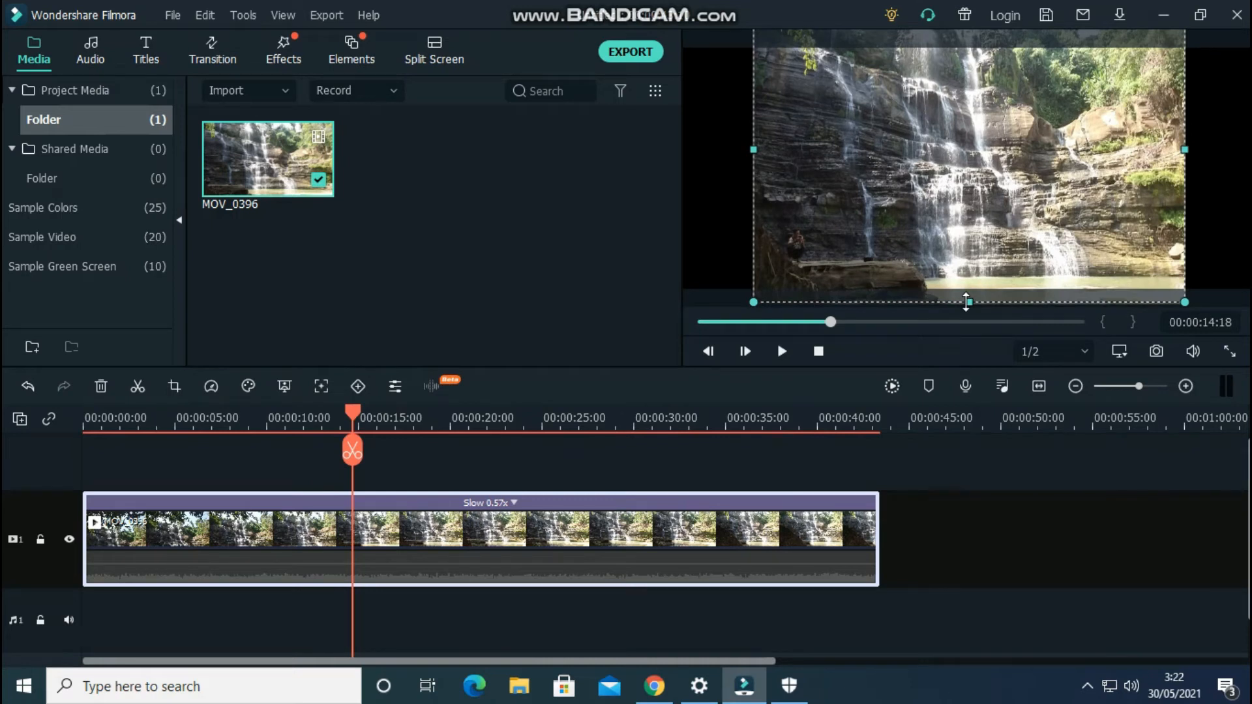
left_click_drag(967, 302, 972, 317)
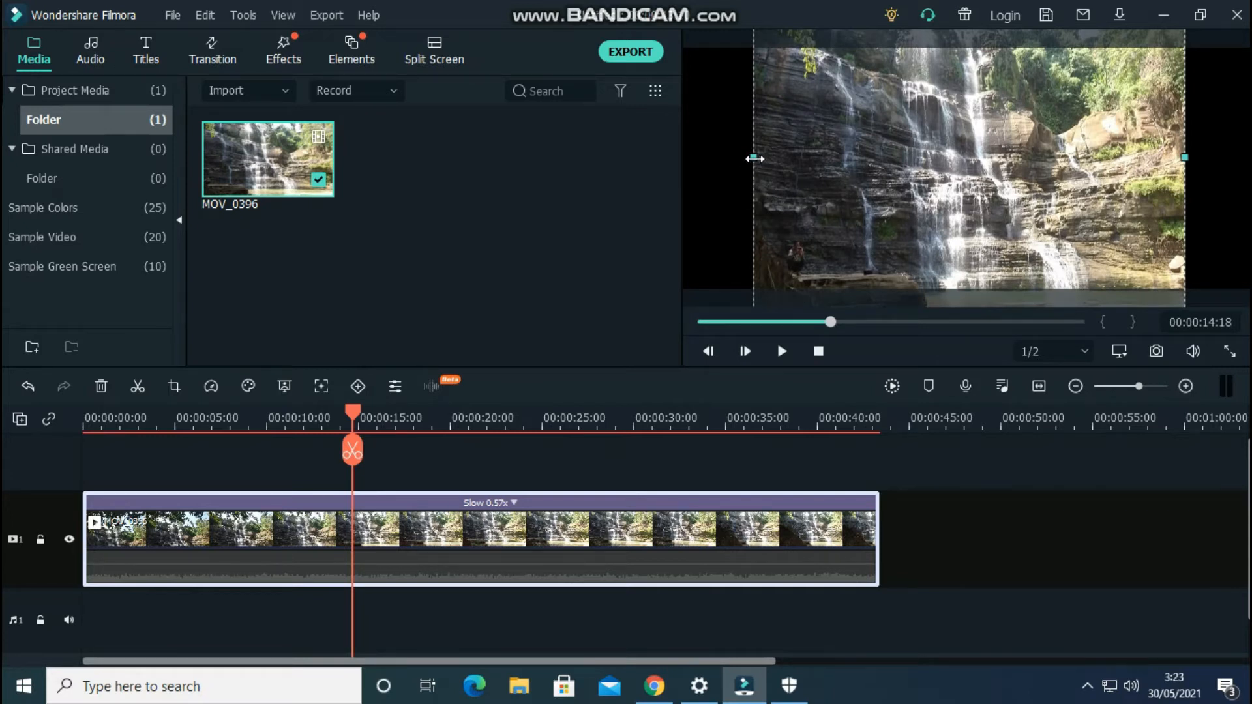
left_click_drag(753, 158, 648, 159)
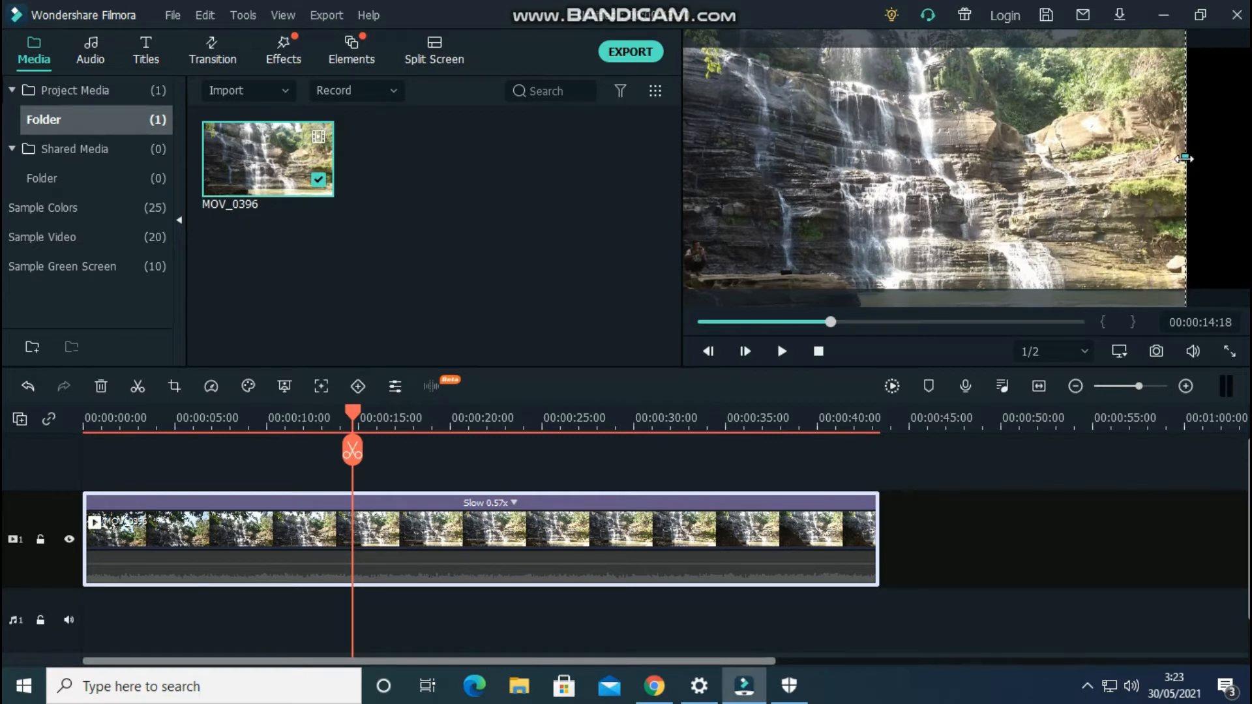
left_click_drag(1184, 158, 1246, 159)
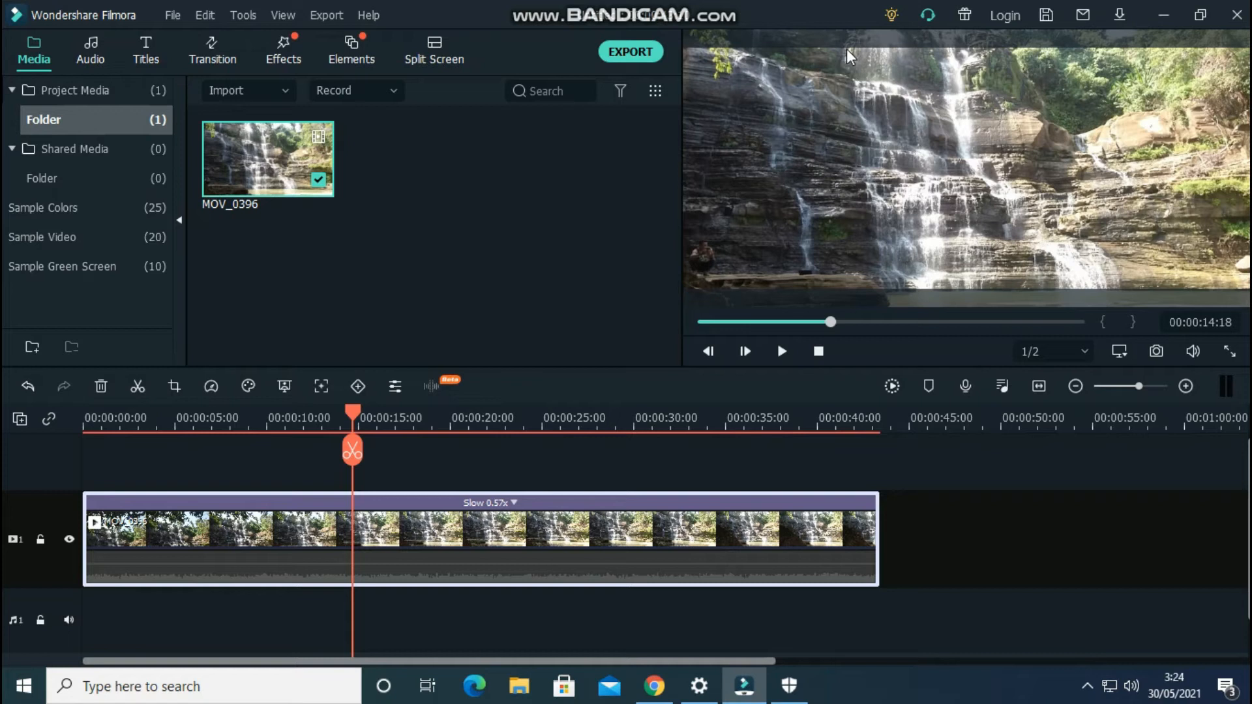
- Shift the clip down in the preview, extend its upper edge slightly and move it back up over the frame
left_click_drag(948, 115, 951, 185)
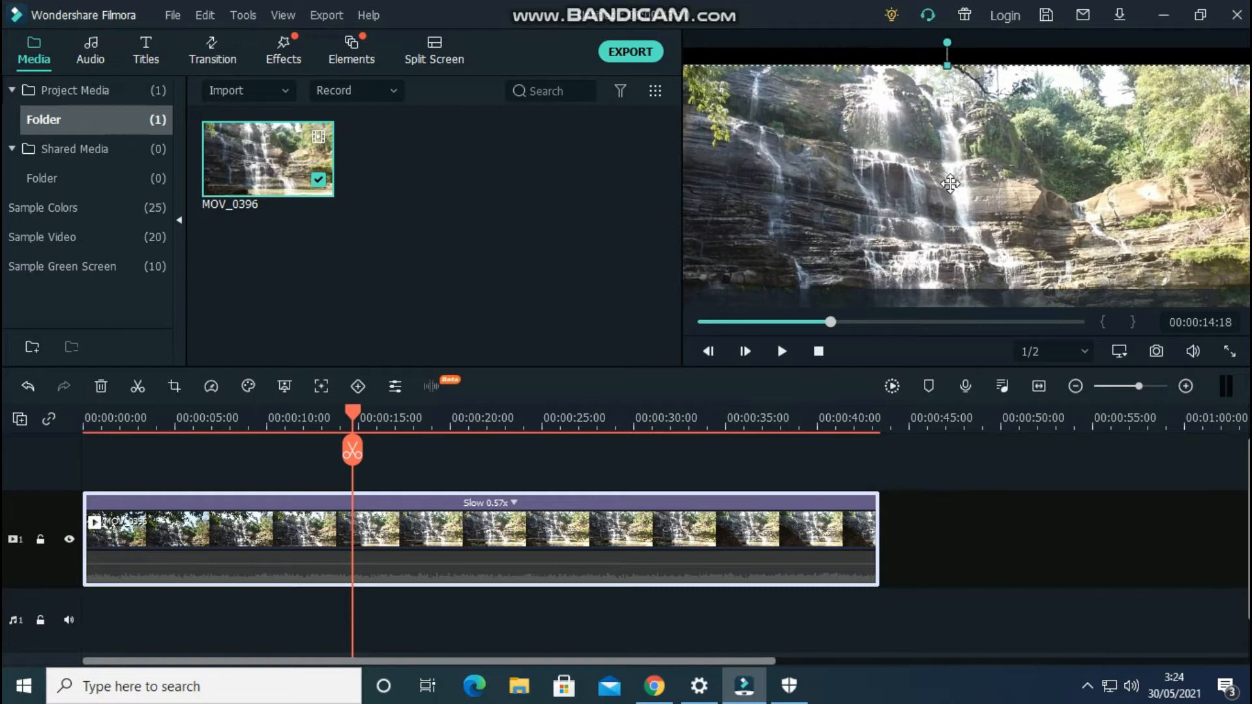
left_click_drag(948, 66, 952, 65)
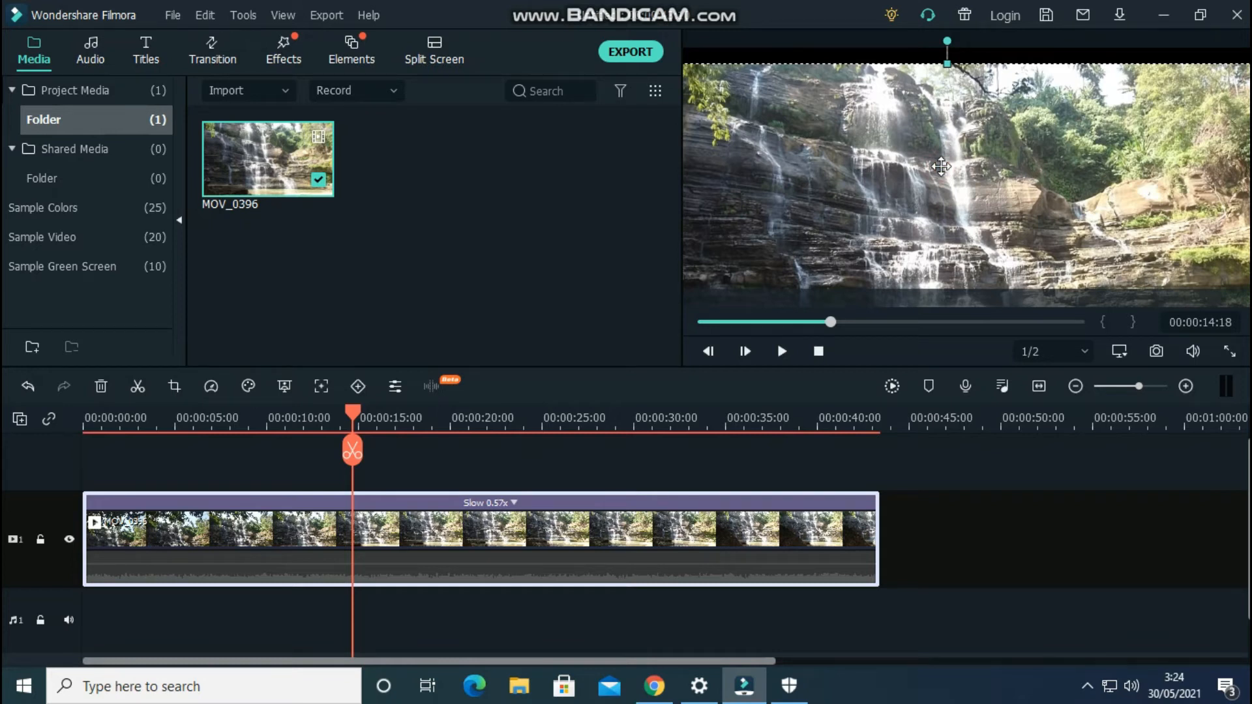
left_click_drag(941, 167, 948, 135)
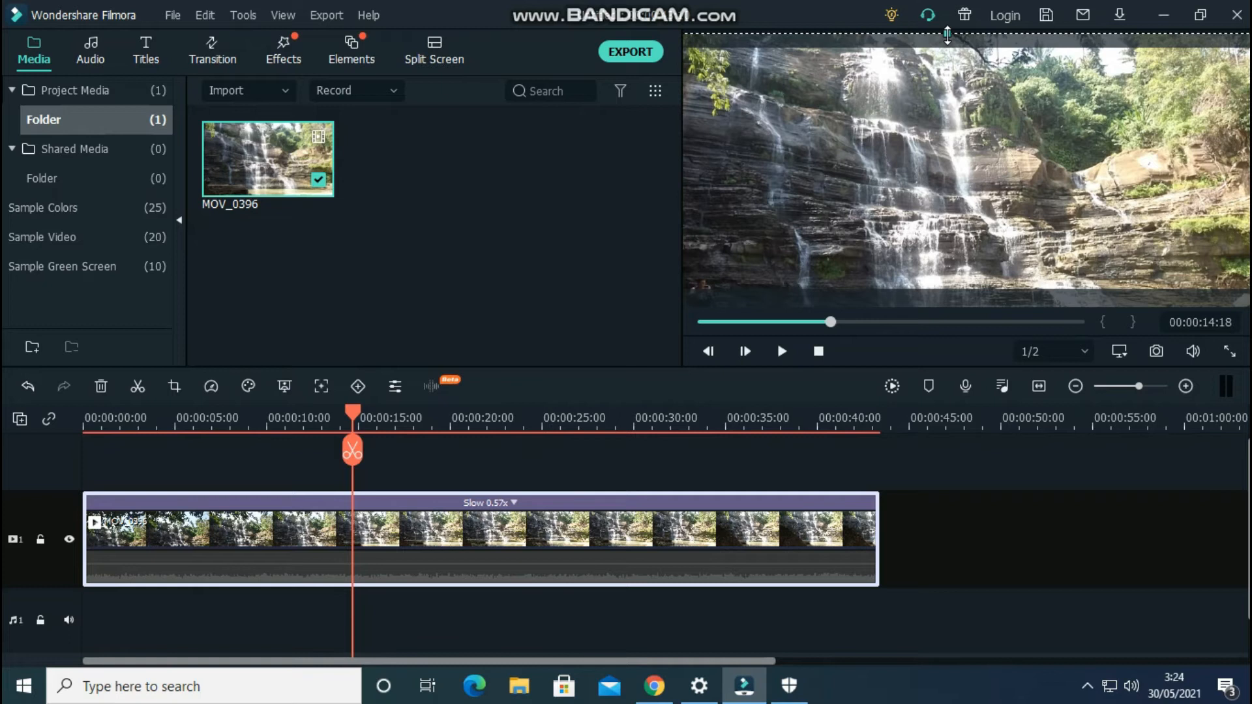
- Shift the clip up in the preview, extend its lower edge and reposition it vertically to cover the frame
left_click_drag(954, 219, 954, 131)
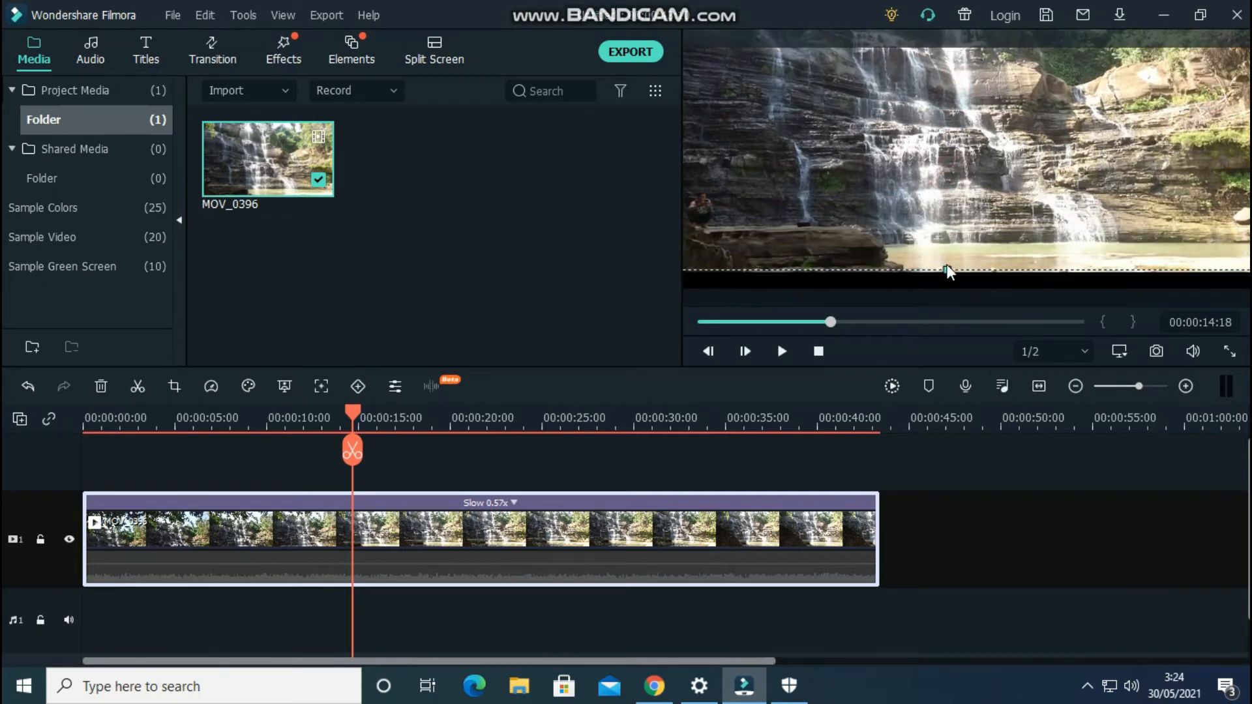
left_click_drag(950, 173, 948, 213)
left_click_drag(956, 149, 960, 168)
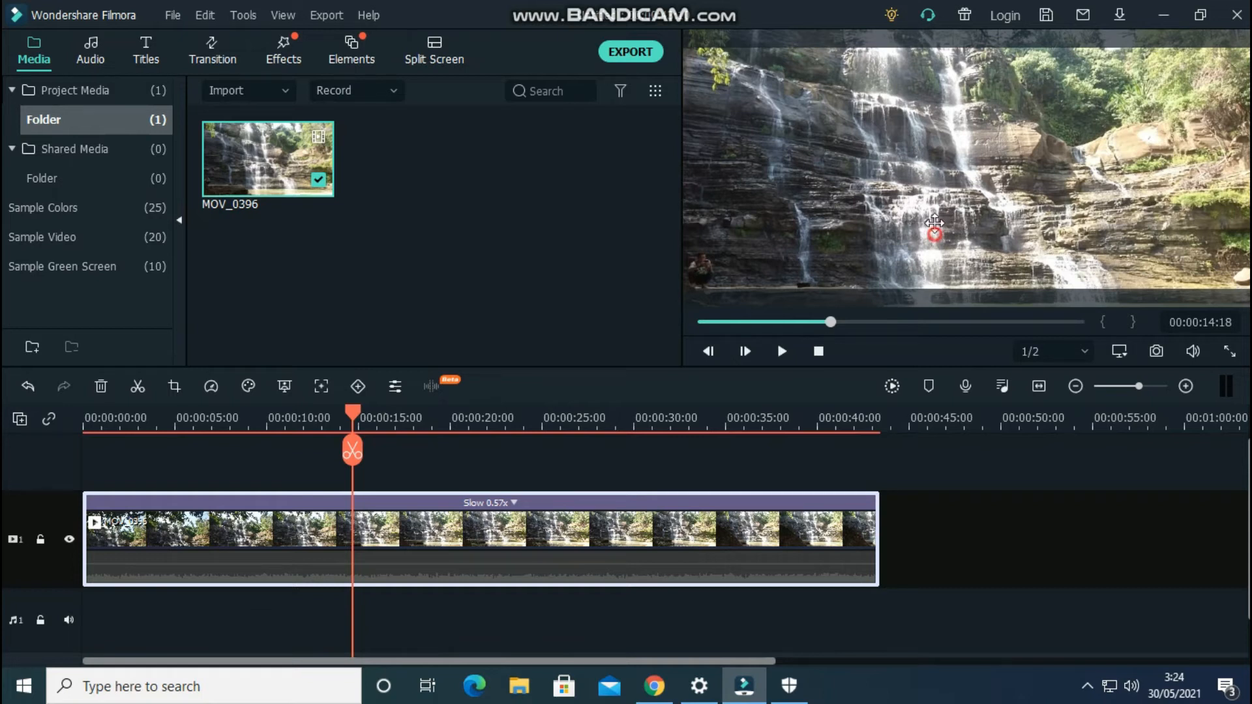
left_click_drag(933, 232, 933, 176)
left_click_drag(948, 279, 946, 317)
left_click_drag(946, 186, 942, 200)
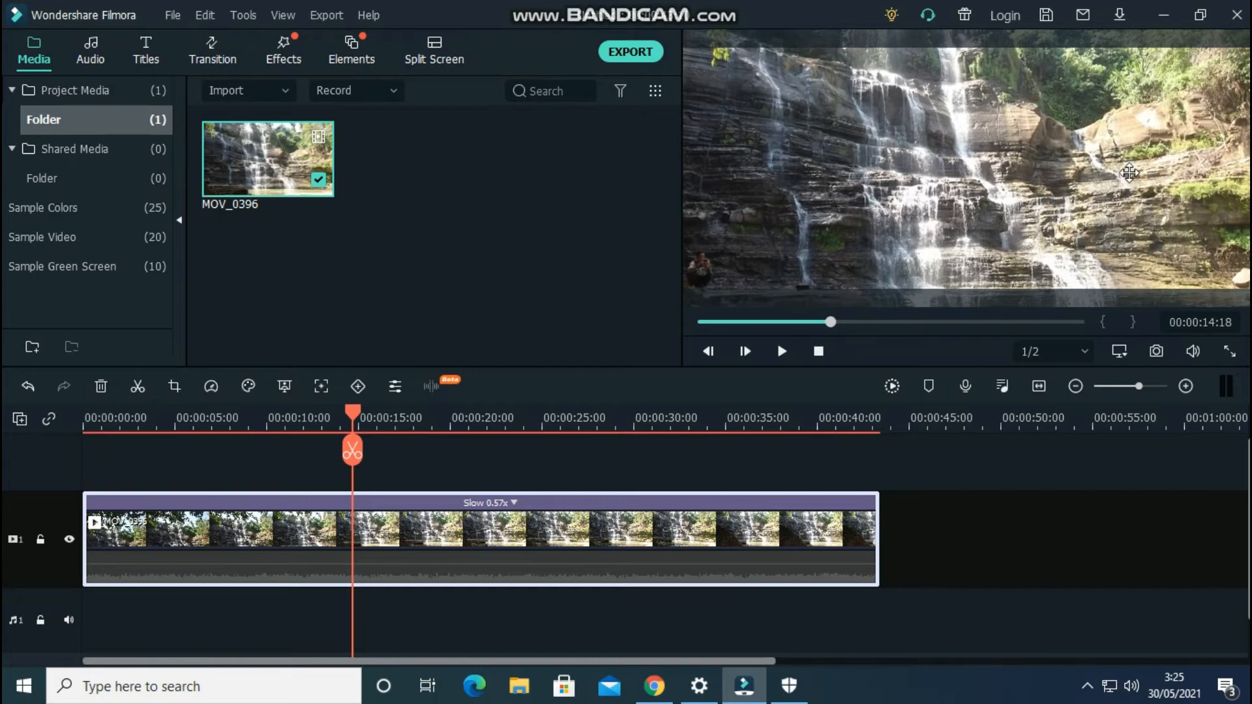
- Shift the clip sideways, widen it at its right edge and reposition it horizontally so it covers the frame
left_click_drag(1129, 173, 1095, 173)
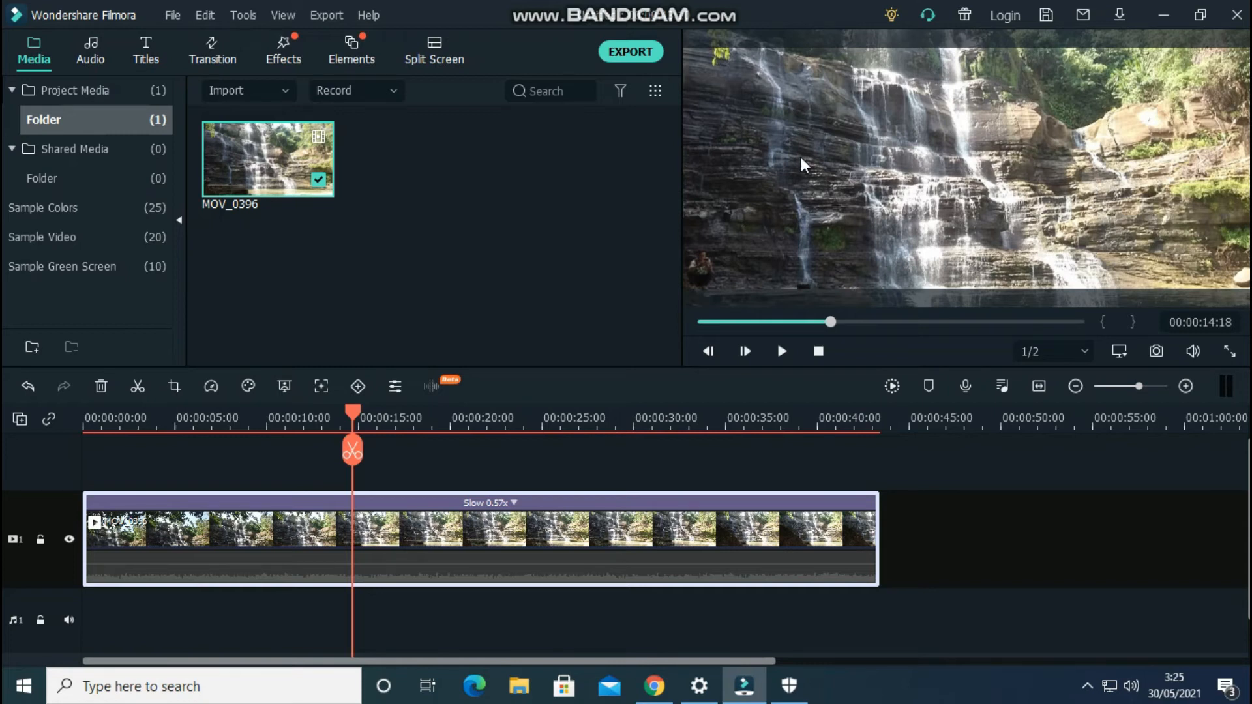
left_click_drag(992, 218, 959, 221)
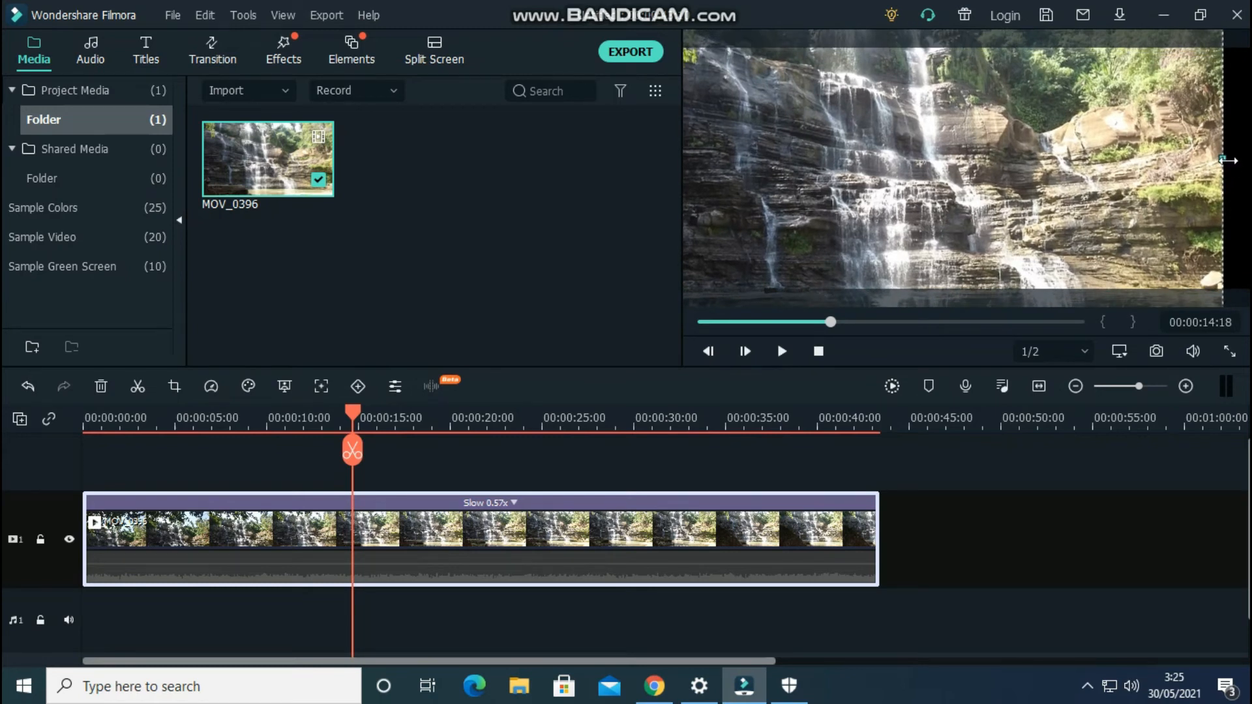
left_click_drag(1223, 161, 1247, 161)
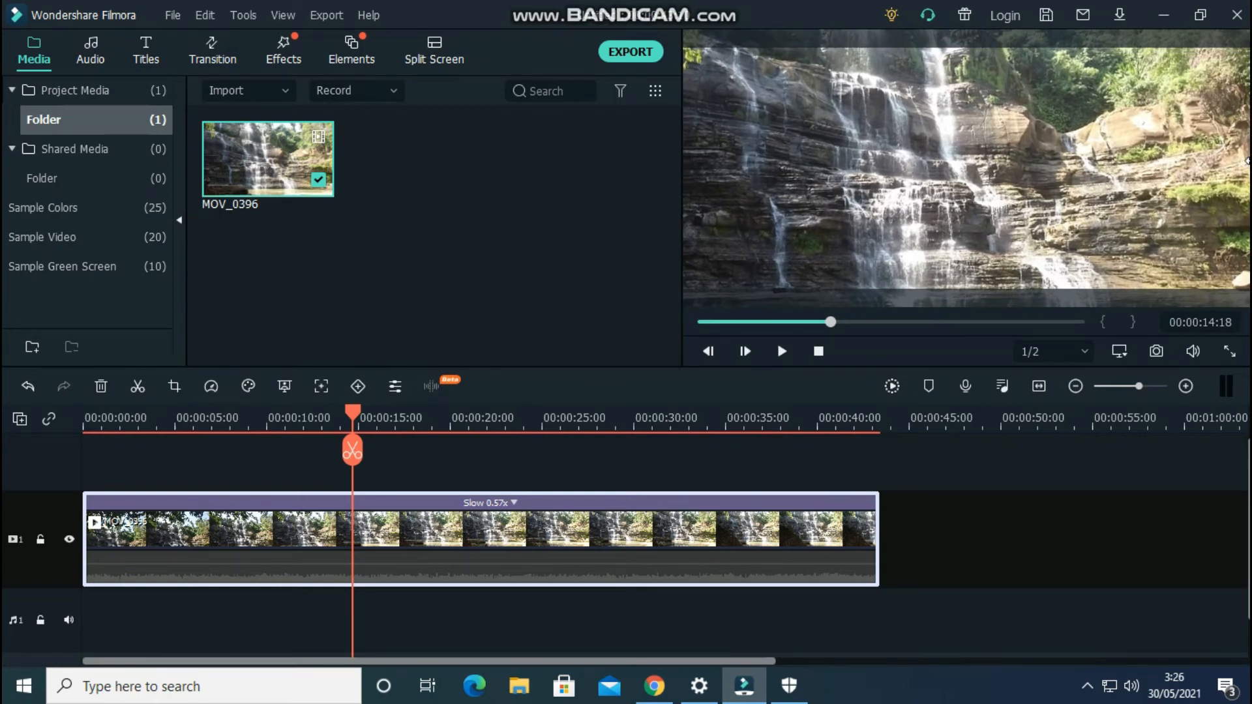
left_click_drag(1086, 169, 1046, 171)
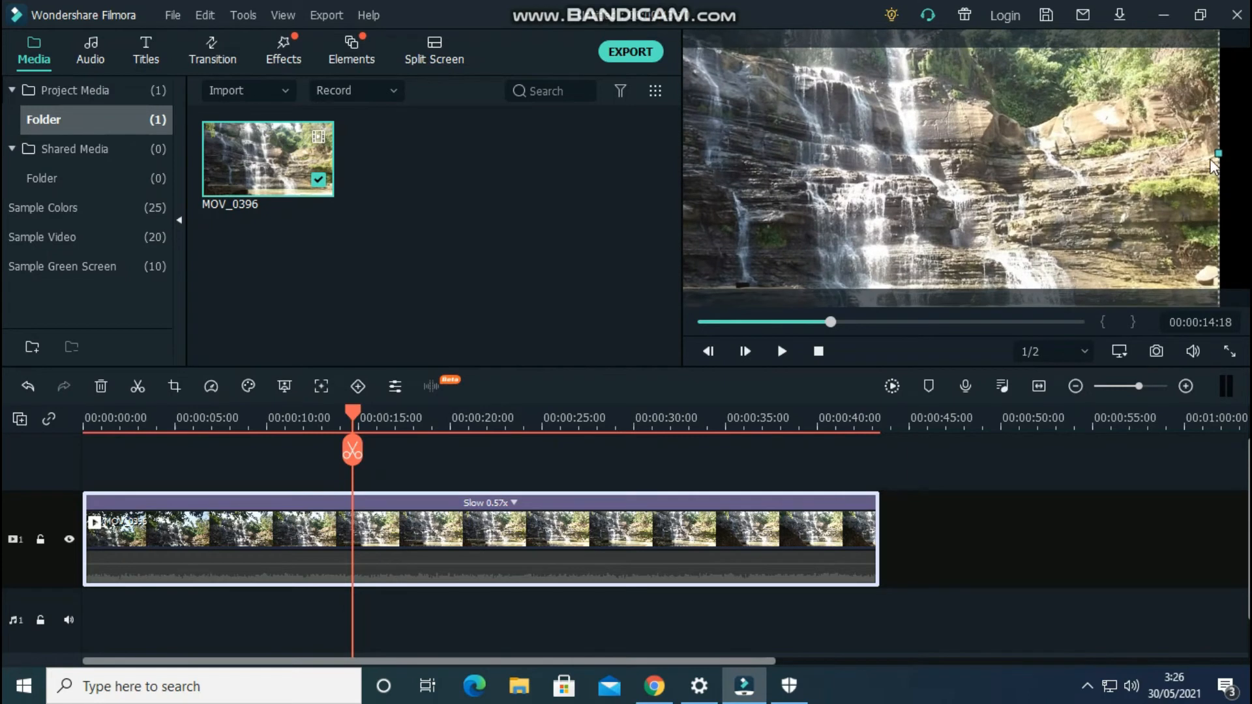
left_click_drag(1221, 155, 1241, 153)
mouse_move(978, 158)
left_mouse_down()
mouse_move(1053, 158)
mouse_move(1002, 158)
left_mouse_up()
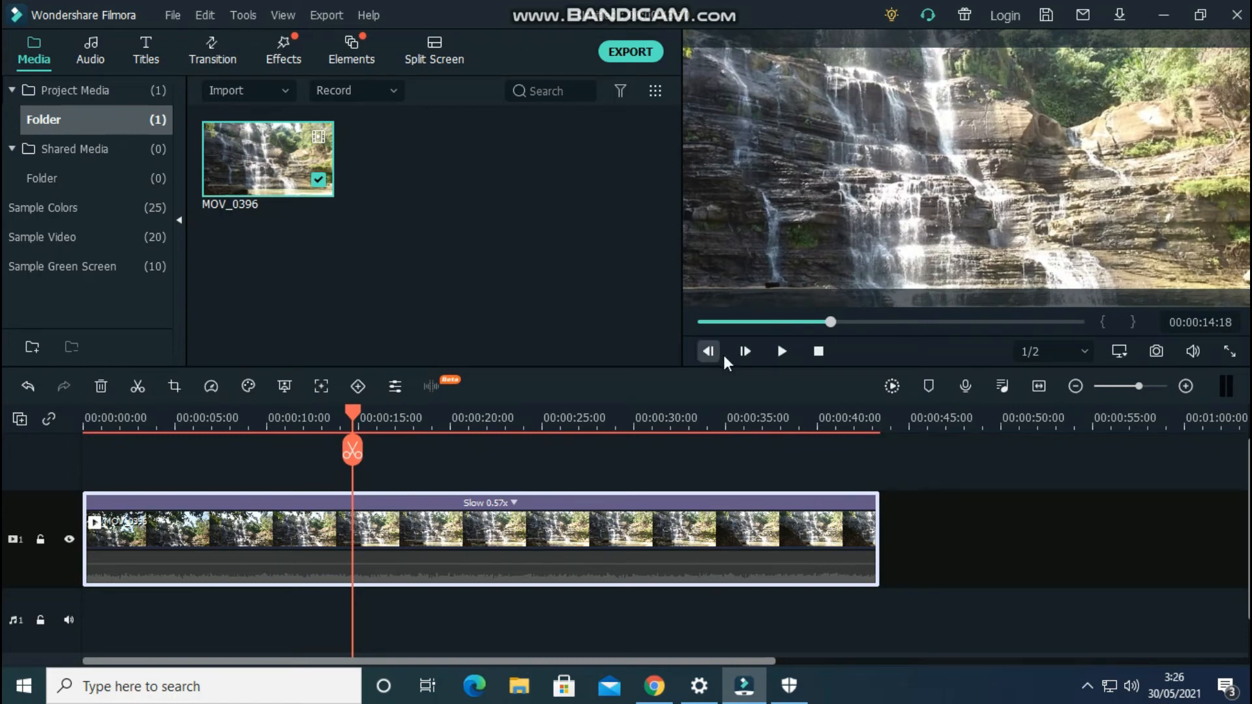
- Move the playhead to 00:00:31:16 and open the 3D LUT section of the MOV_0396 clip's color settings
left_click_drag(831, 321, 977, 326)
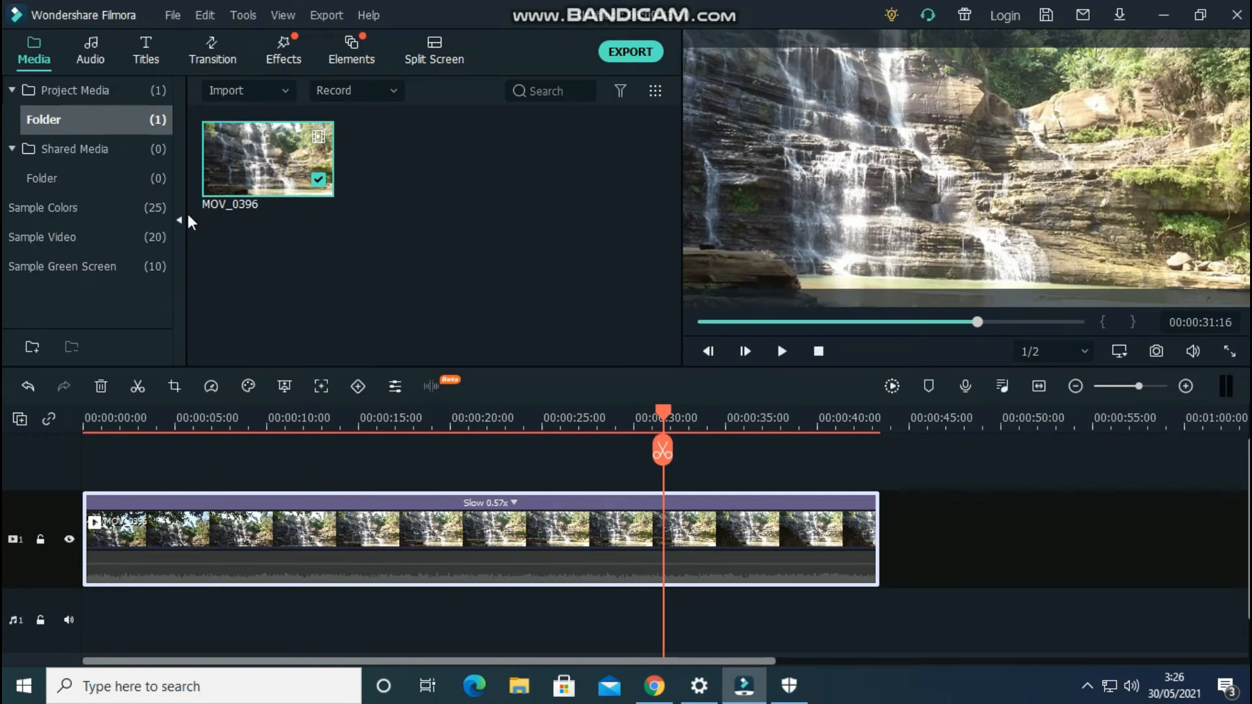
double_click(373, 521)
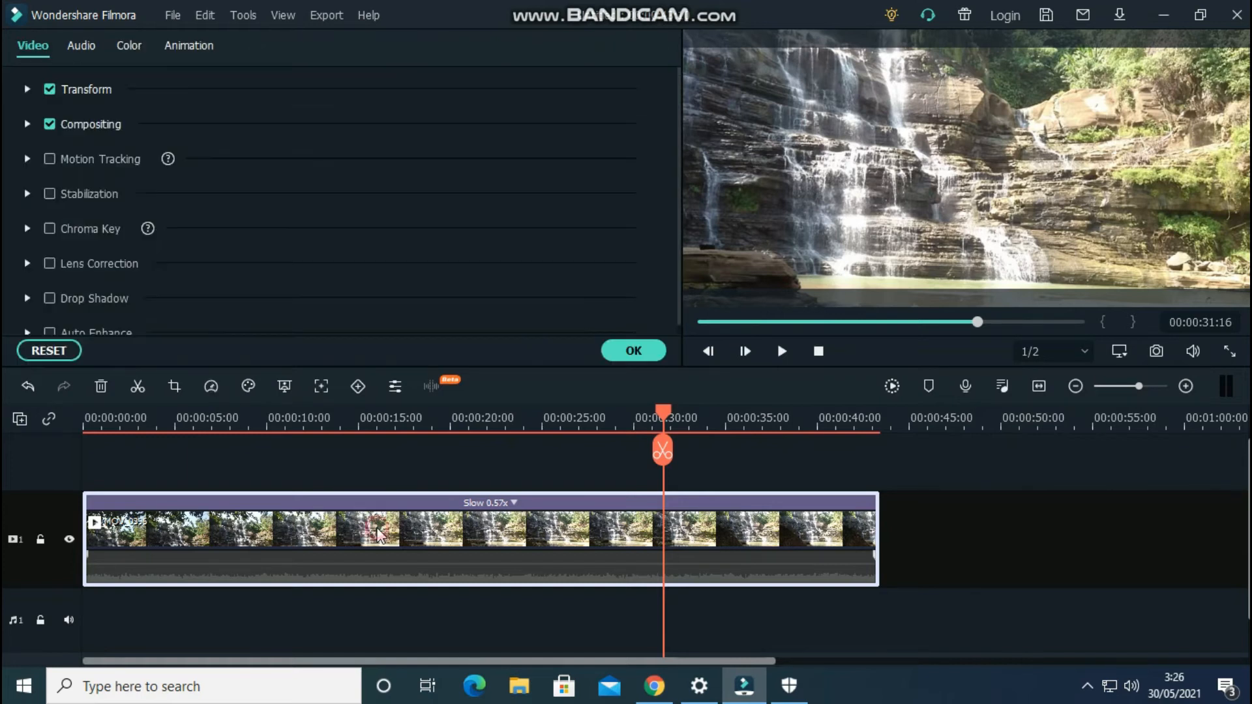
left_click(130, 49)
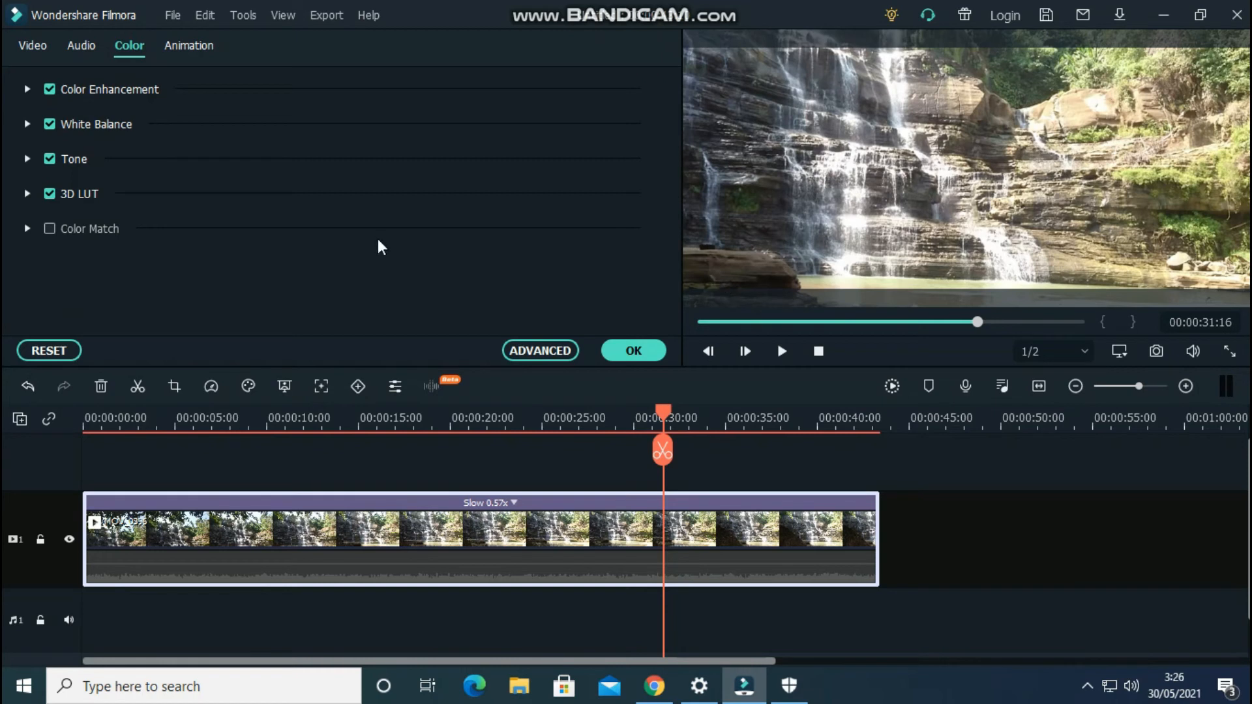
left_click(30, 126)
left_click(30, 126)
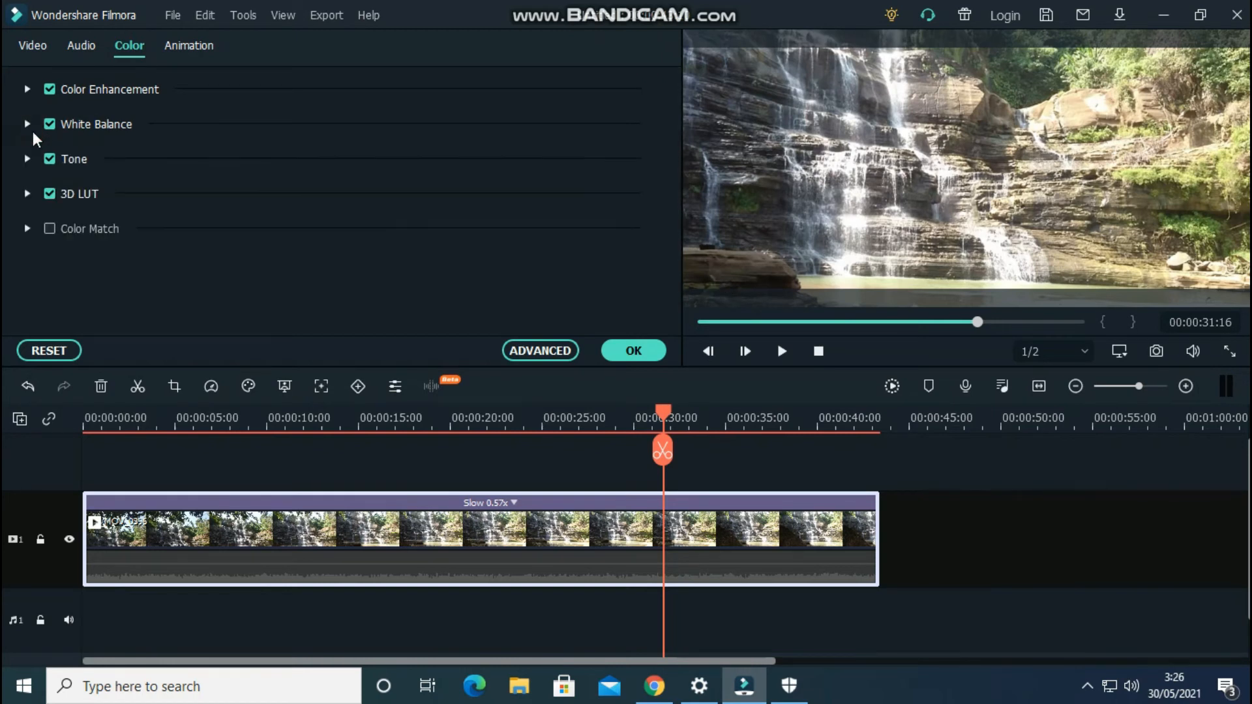
left_click(29, 194)
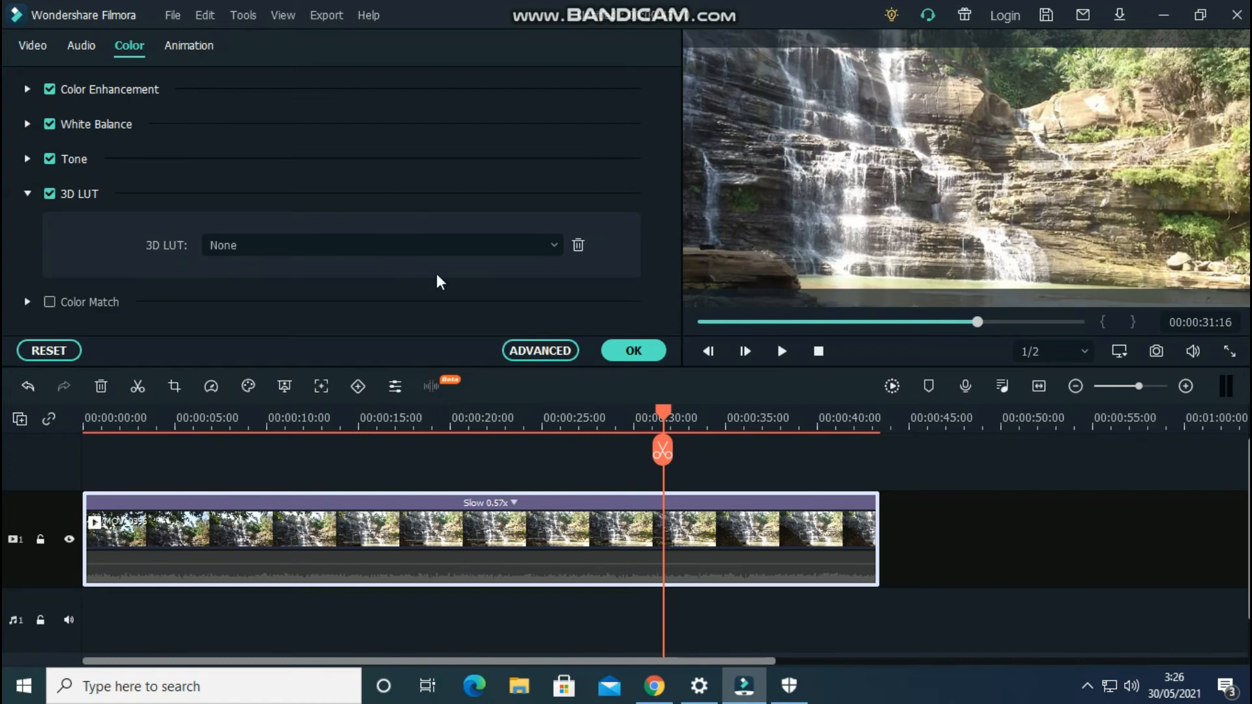
- Try the Walking Dead and Sparta 300 3D LUTs on the waterfall clip
left_click(538, 247)
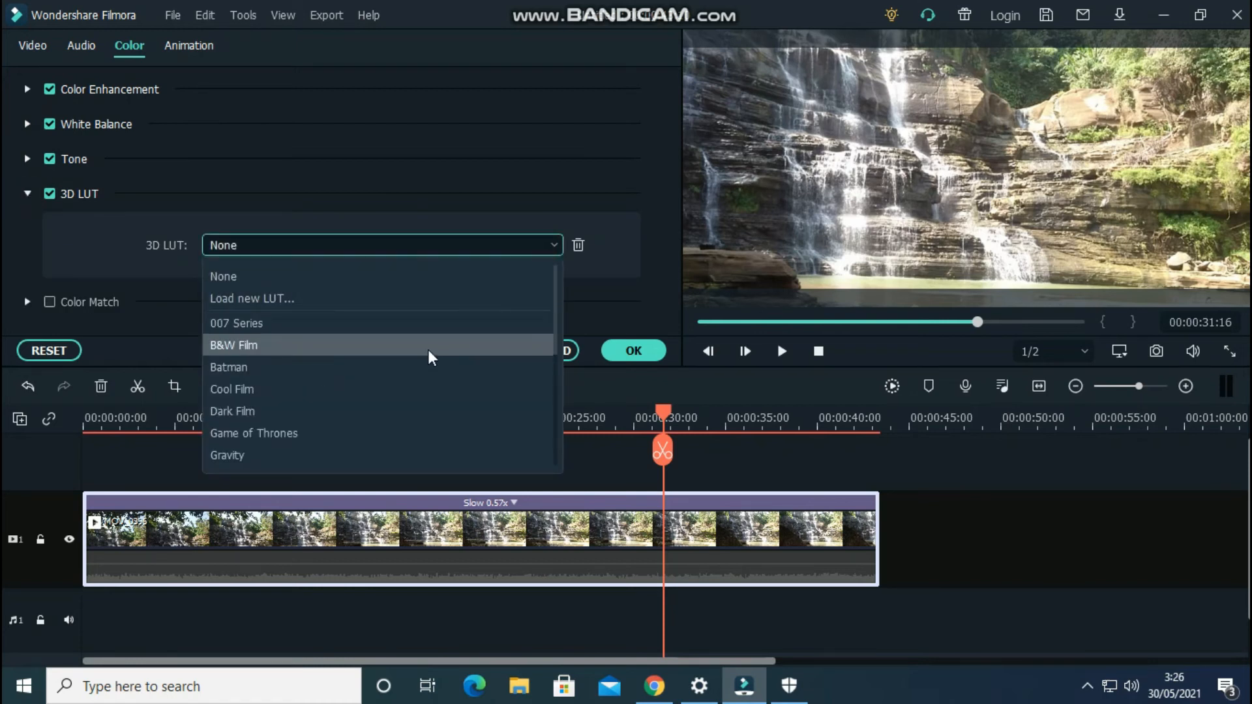
scroll(428, 352, "down", 3)
scroll(421, 360, "down", 1)
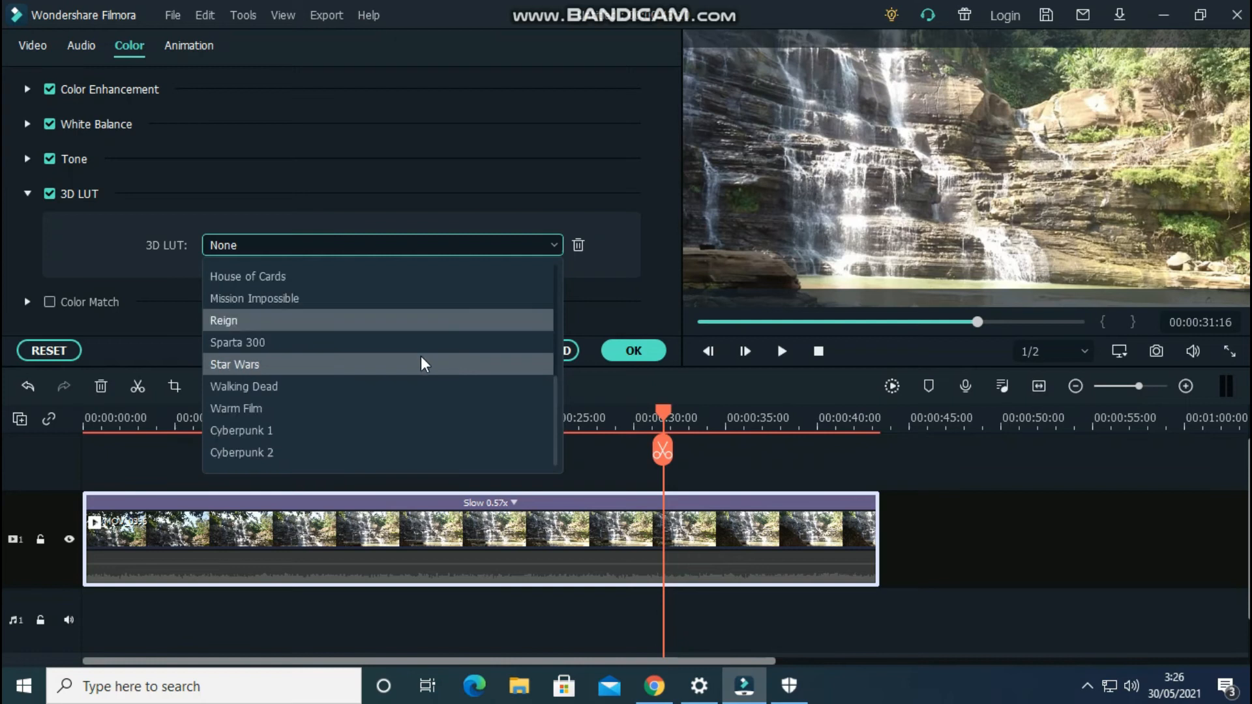
left_click(337, 386)
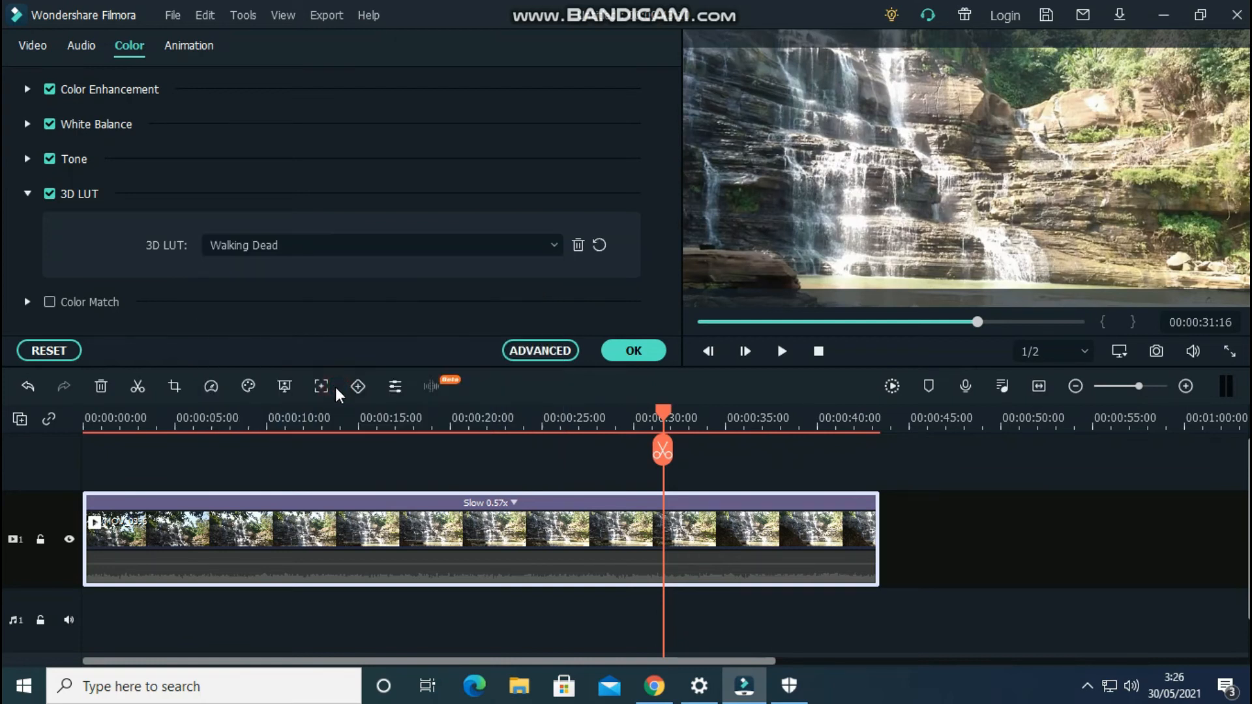
left_click(395, 246)
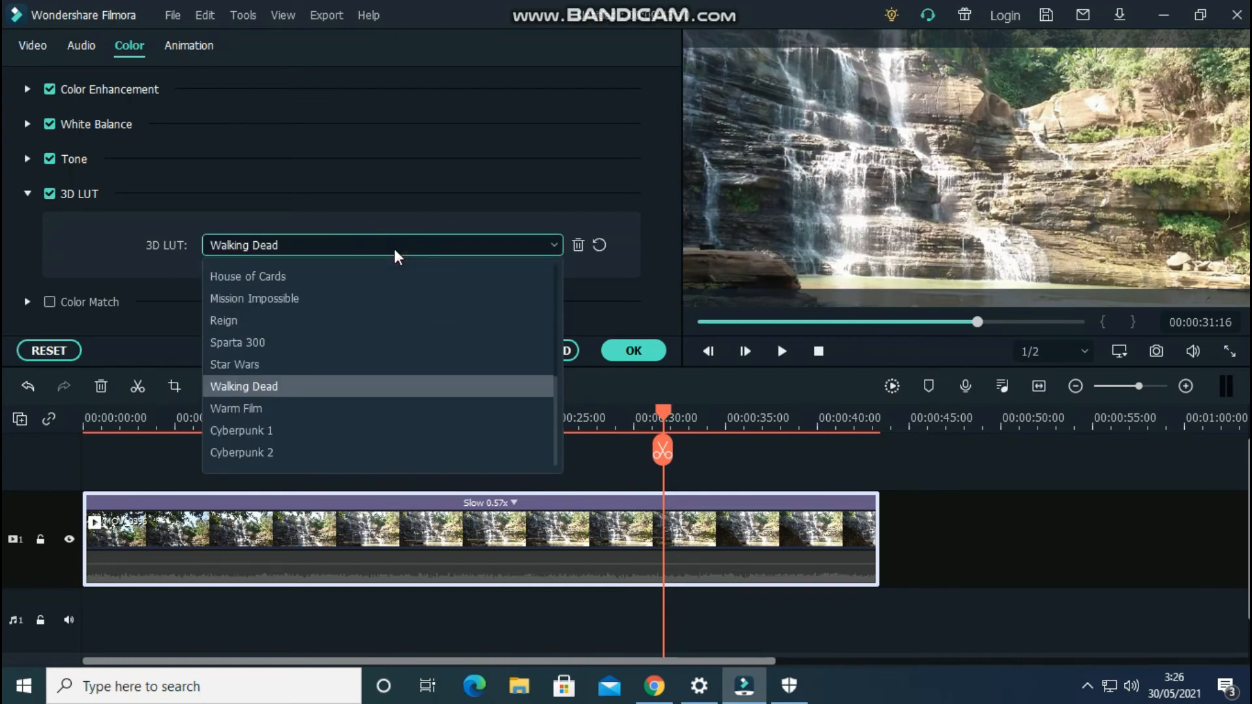
left_click(308, 341)
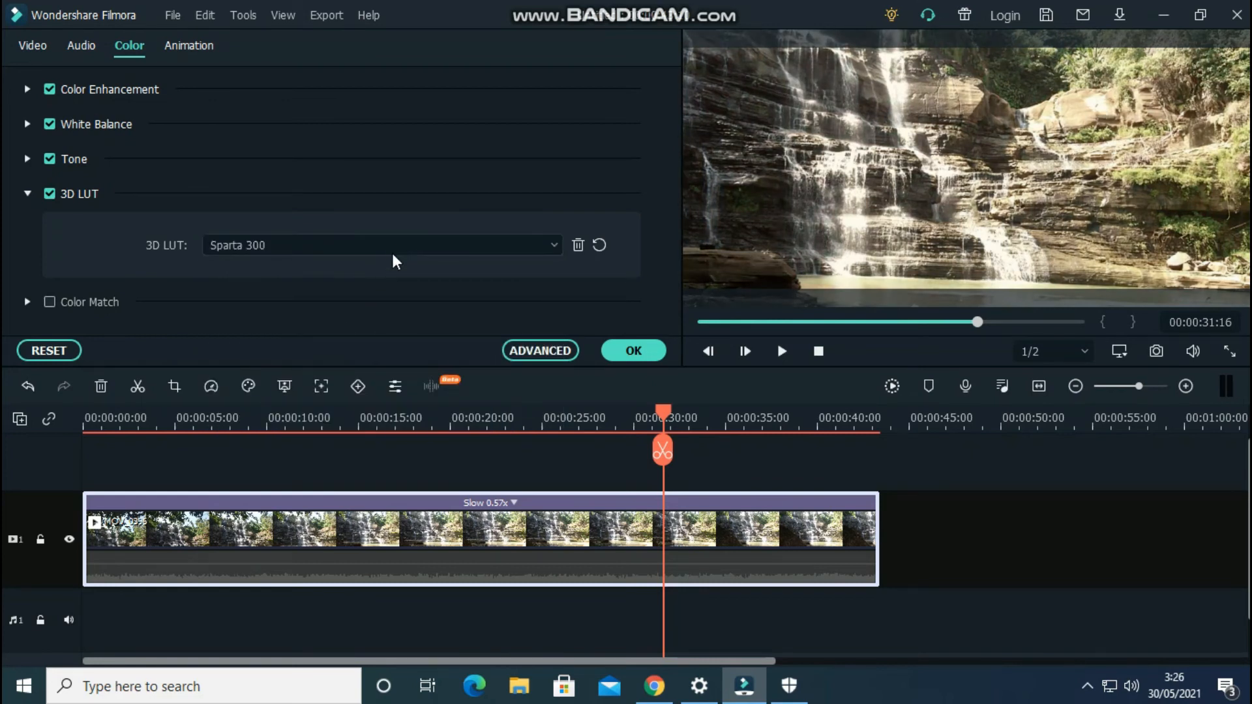
- Set the clip's 3D LUT to Mission Impossible
left_click(393, 253)
left_click(323, 298)
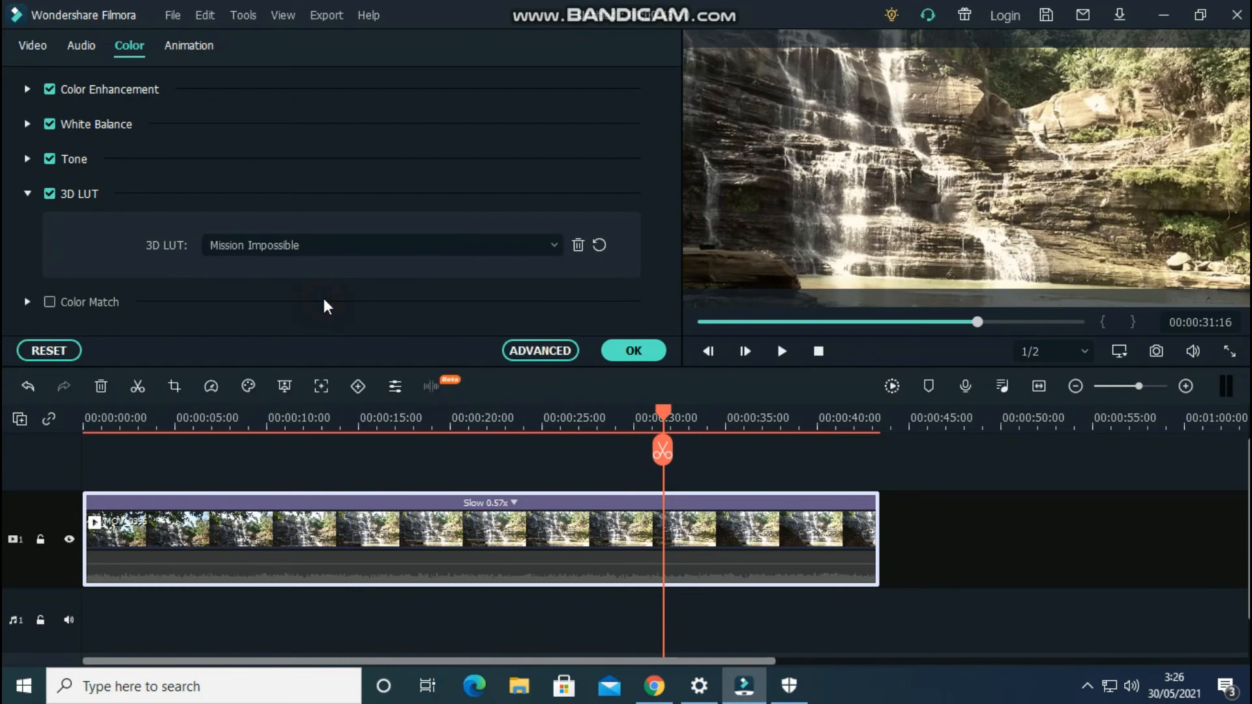
- Apply the Warm Film 3D LUT to the waterfall clip and check the look by scrubbing the timeline, ending at 00:00:28:05
left_click(405, 259)
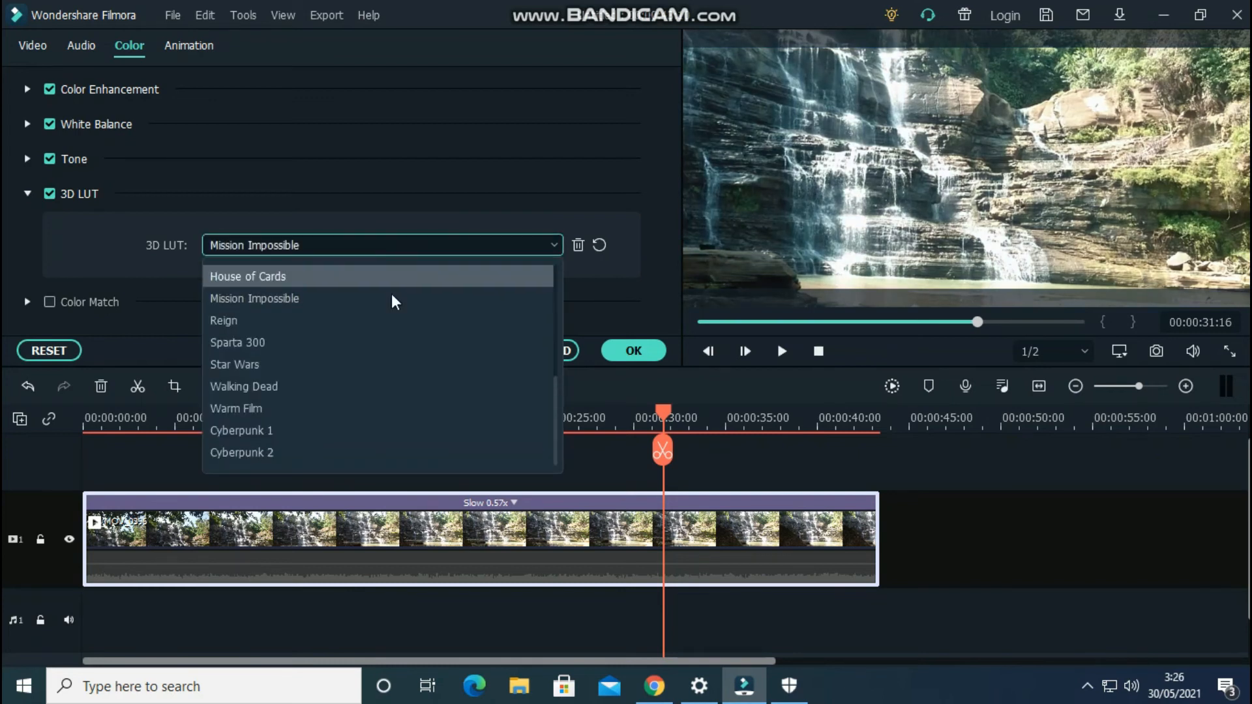
left_click(357, 409)
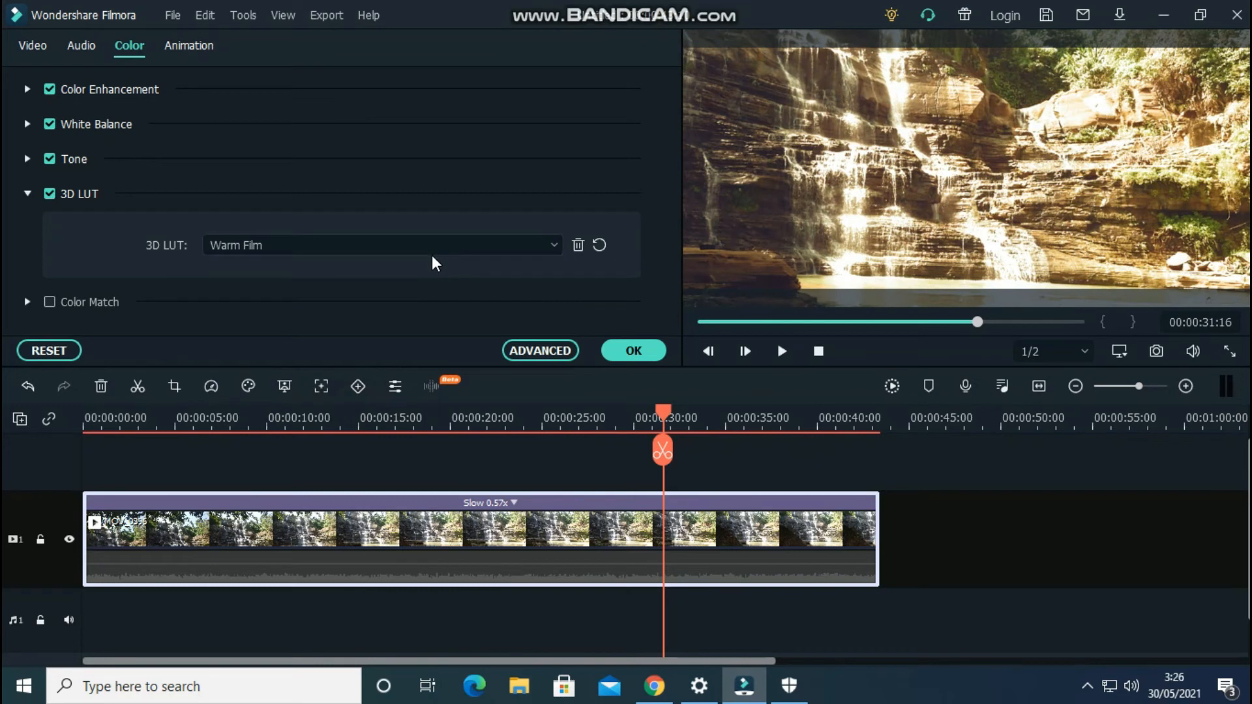
left_click_drag(662, 418, 634, 509)
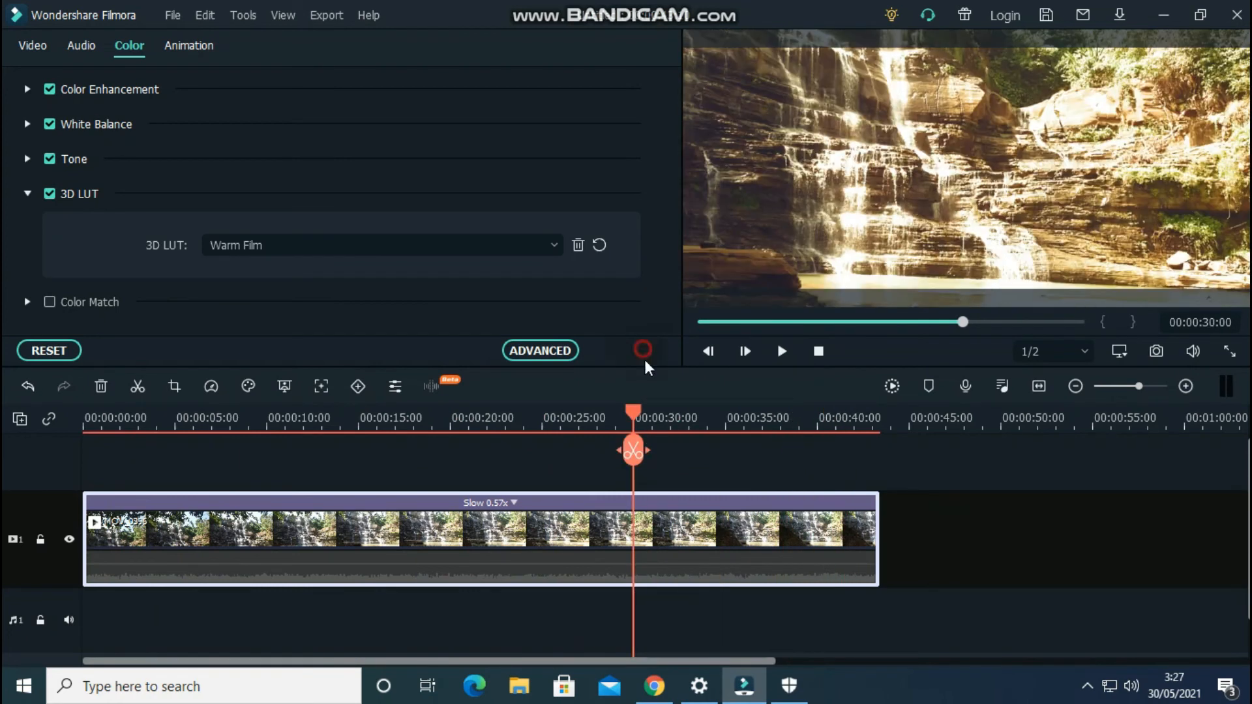
left_click(634, 350)
left_click_drag(639, 416, 493, 420)
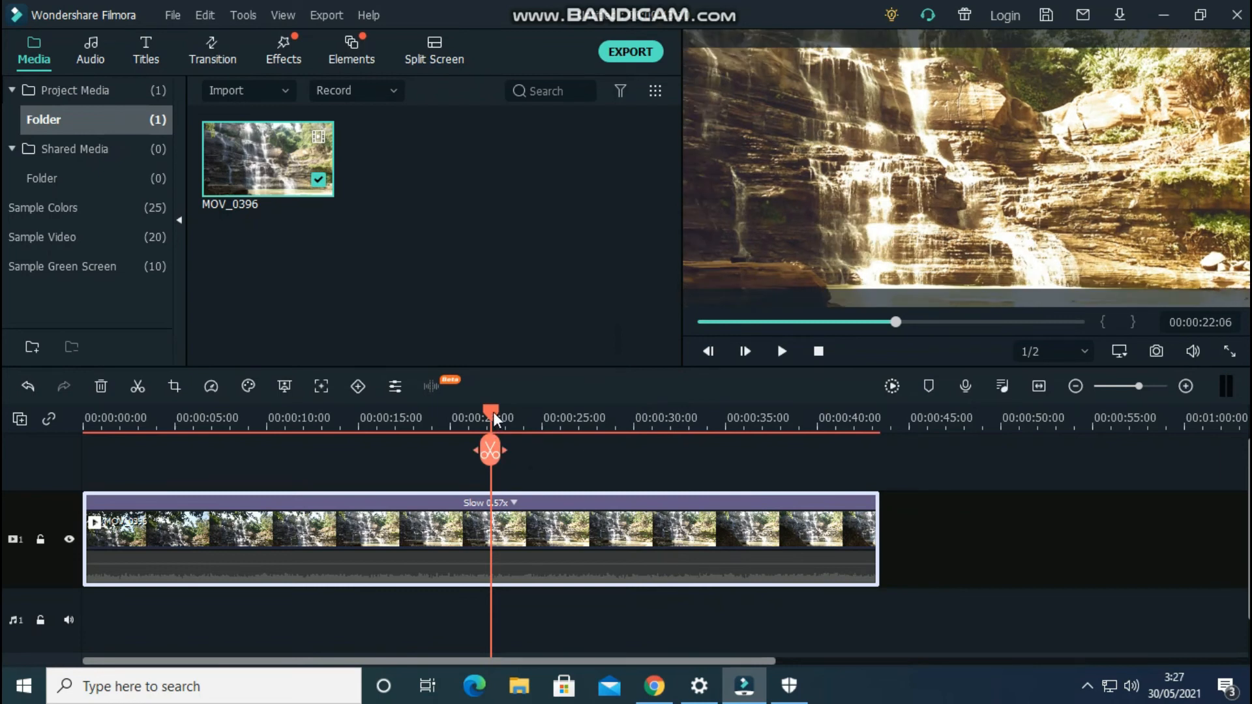
left_click_drag(493, 417, 600, 417)
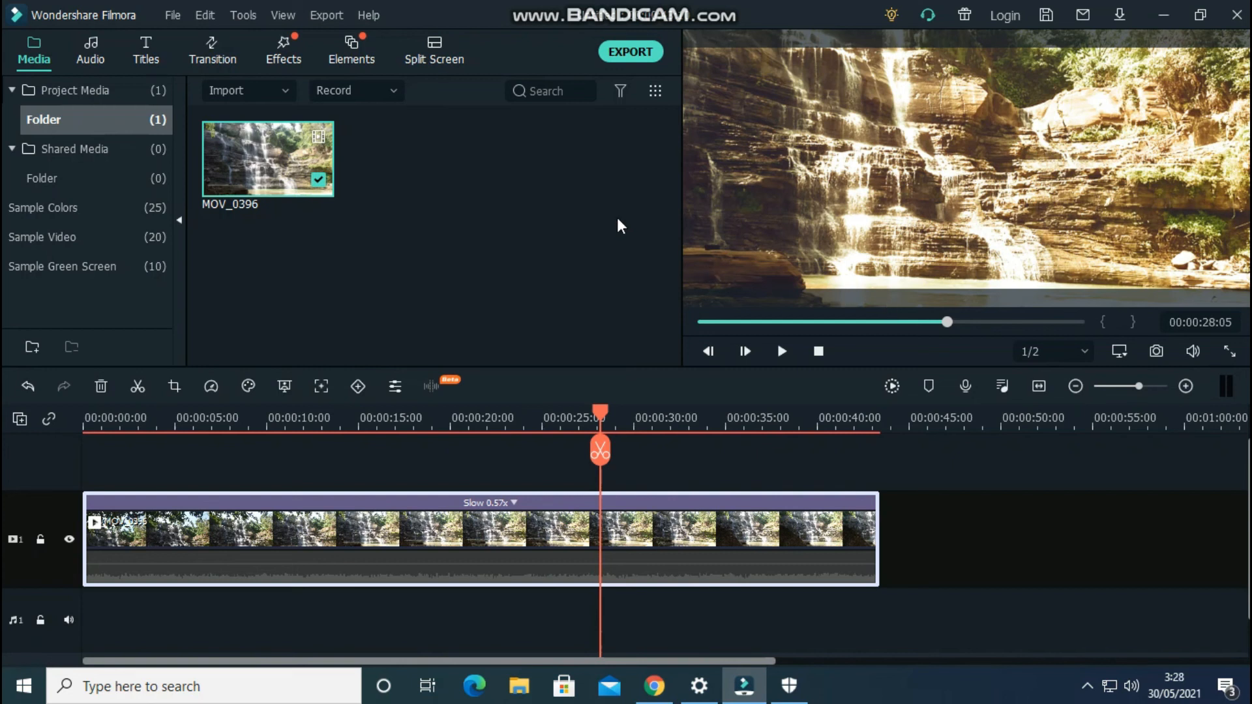
- Export the project as a local MP4 file named slowmo, reviewing the quality, video and audio settings before starting the export
left_click(647, 57)
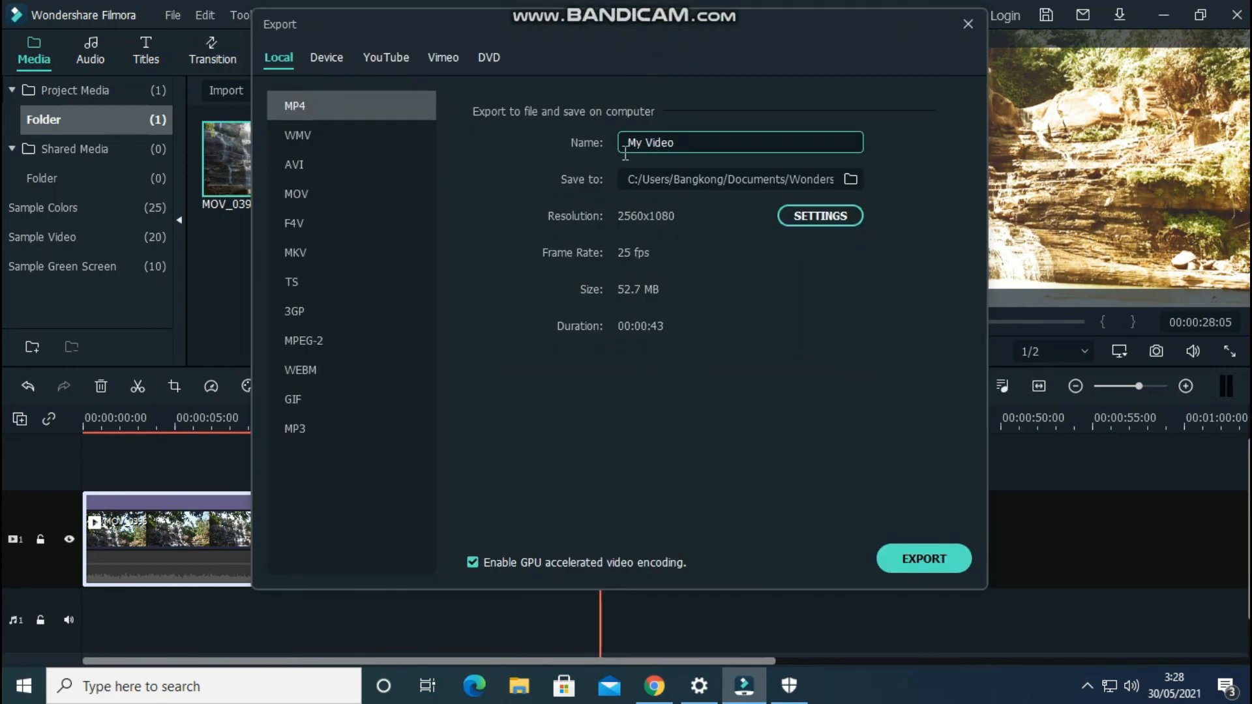
left_click_drag(684, 143, 633, 152)
type("slowmo")
left_click(841, 222)
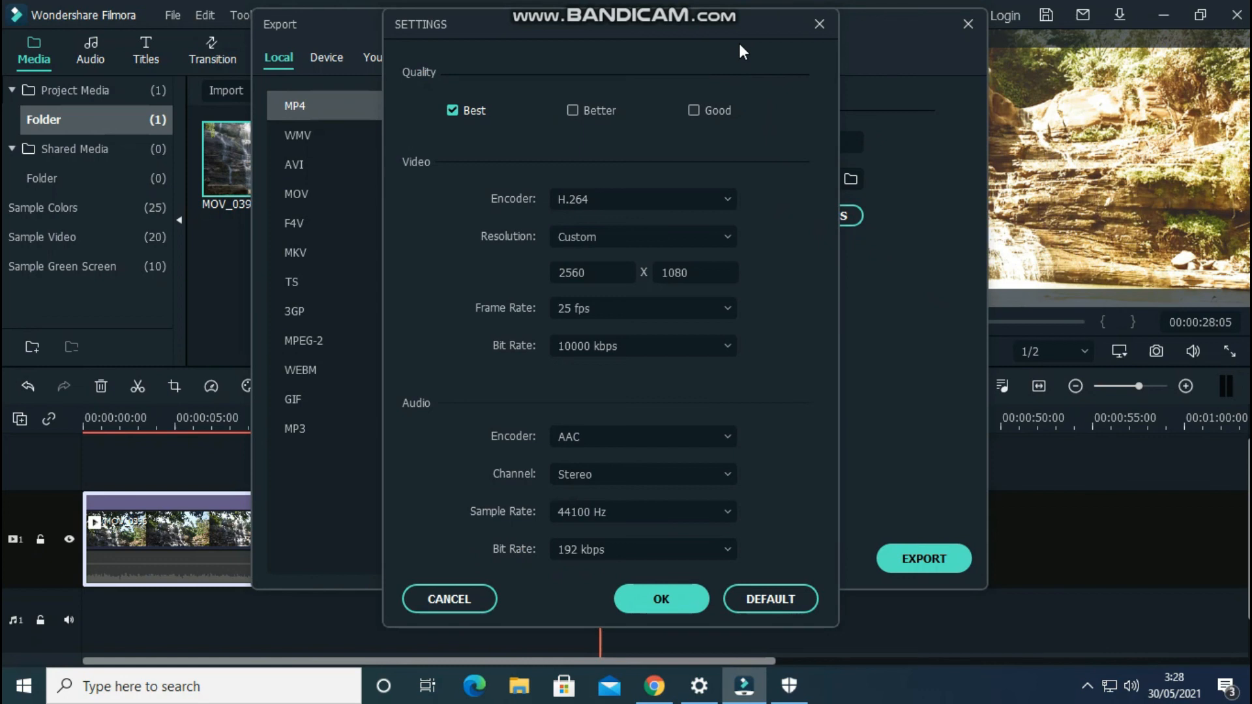
left_click(818, 26)
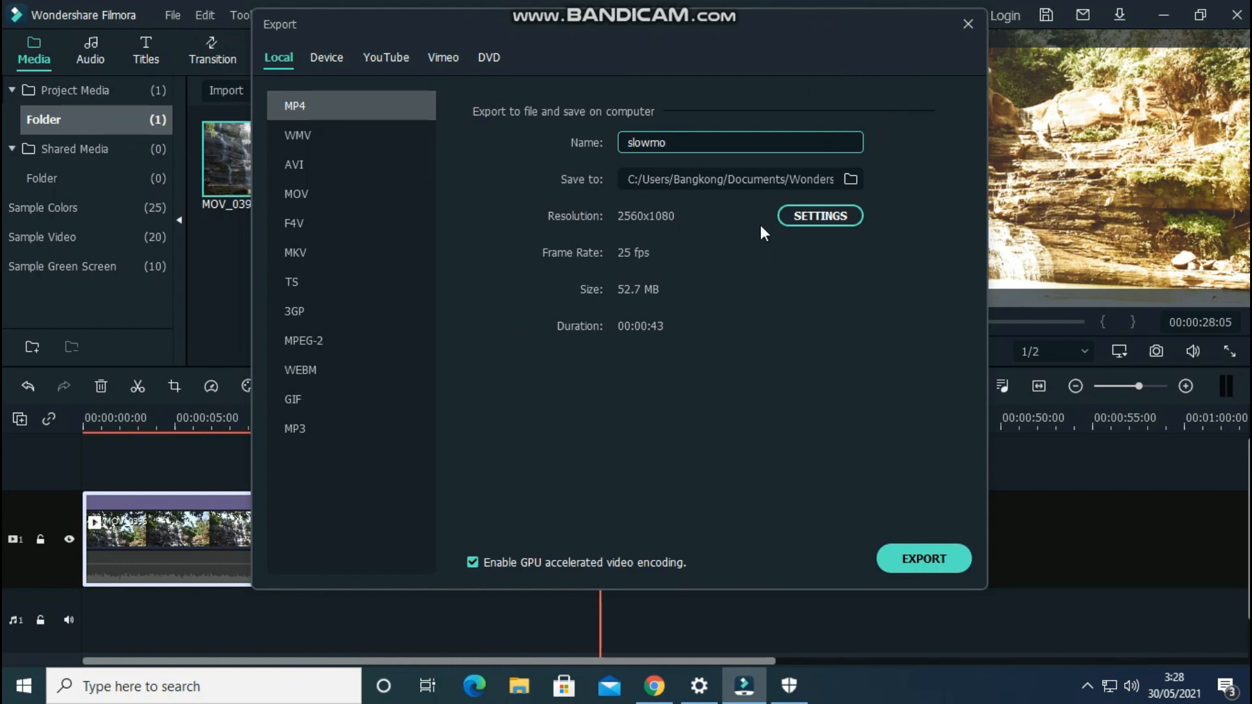
left_click_drag(707, 47, 597, 65)
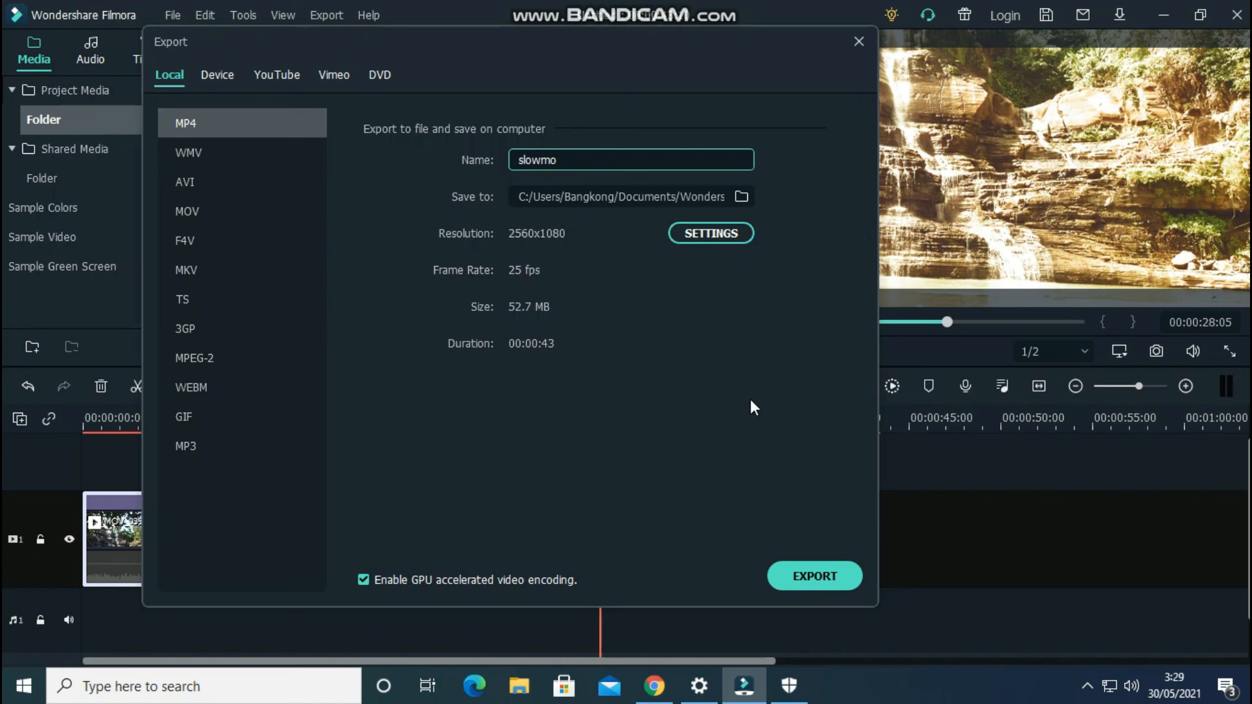
left_click(806, 573)
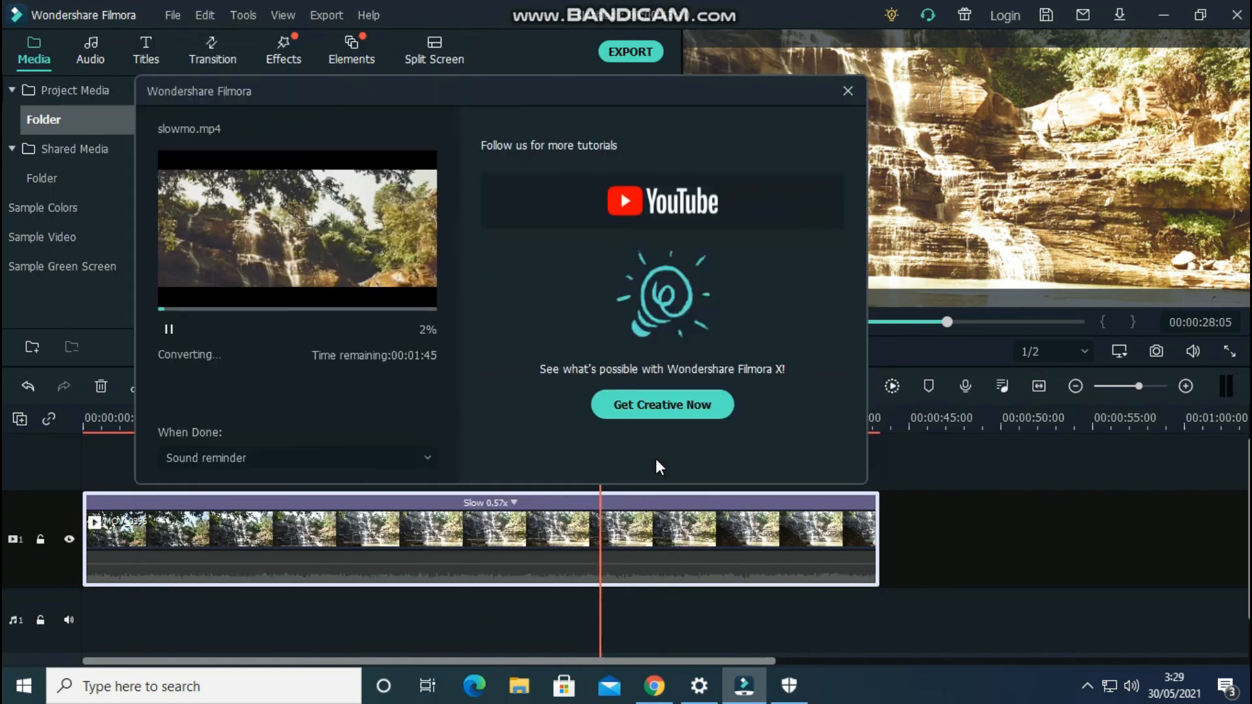